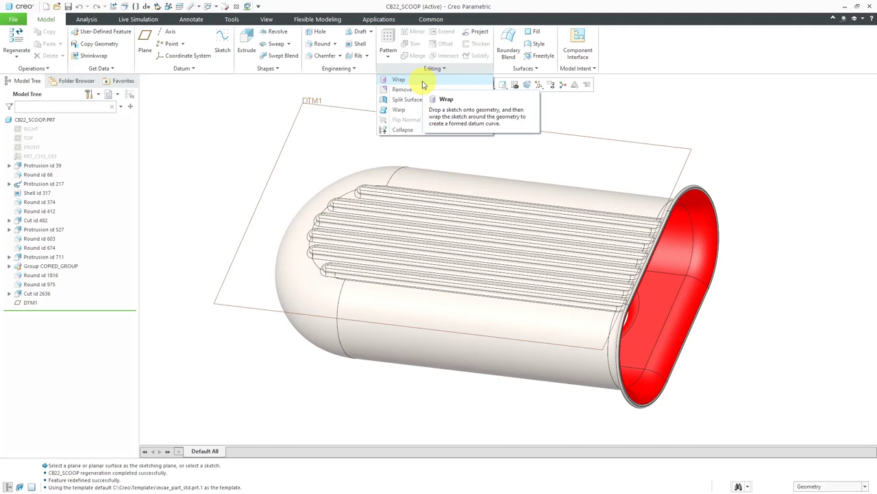
Start a new sketch on the DTM1 datum plane of CB22_SCOOP without wrapping
{"action": "left_click", "coordinate": [283, 103]}
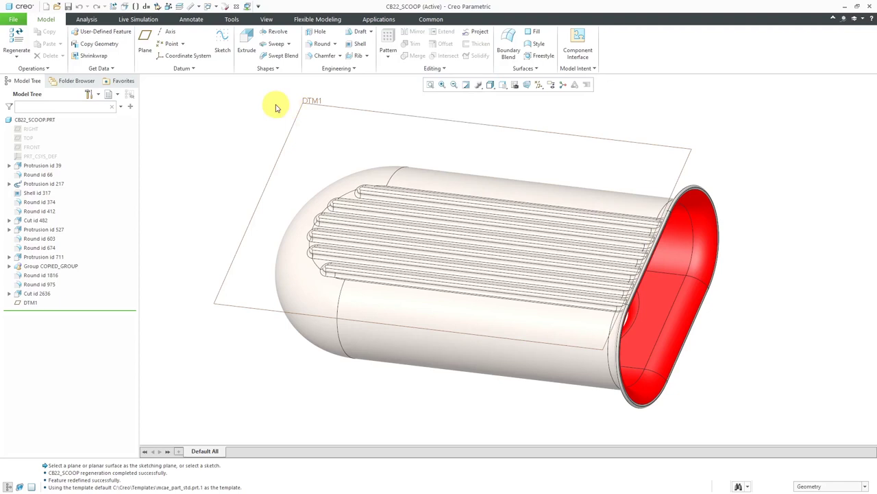
{"action": "left_click", "coordinate": [323, 103]}
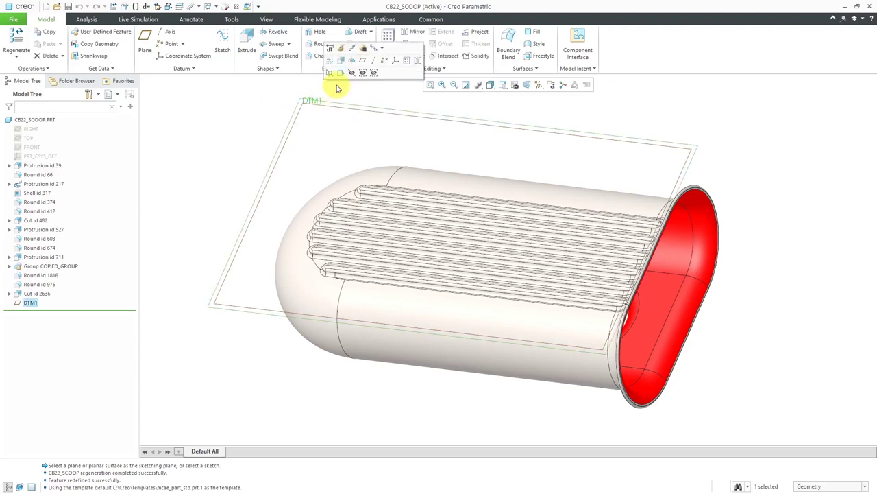
{"action": "left_click", "coordinate": [334, 63]}
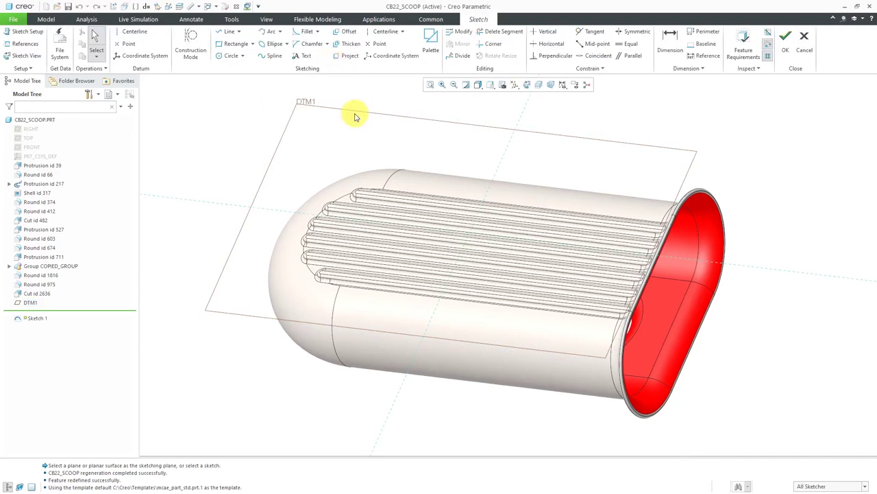
Draw a centre rectangle across the scoop in a face-on 2D sketch view
{"action": "left_click", "coordinate": [528, 84]}
{"action": "left_click", "coordinate": [528, 85]}
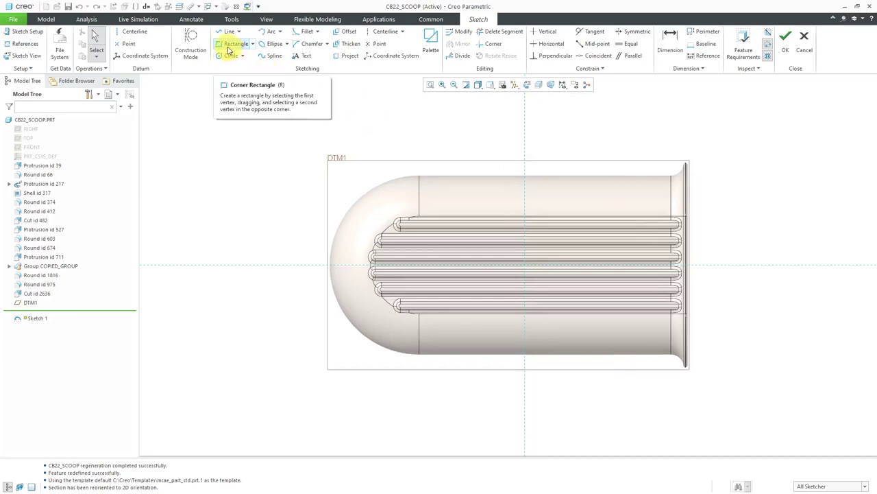
{"action": "left_click", "coordinate": [252, 44]}
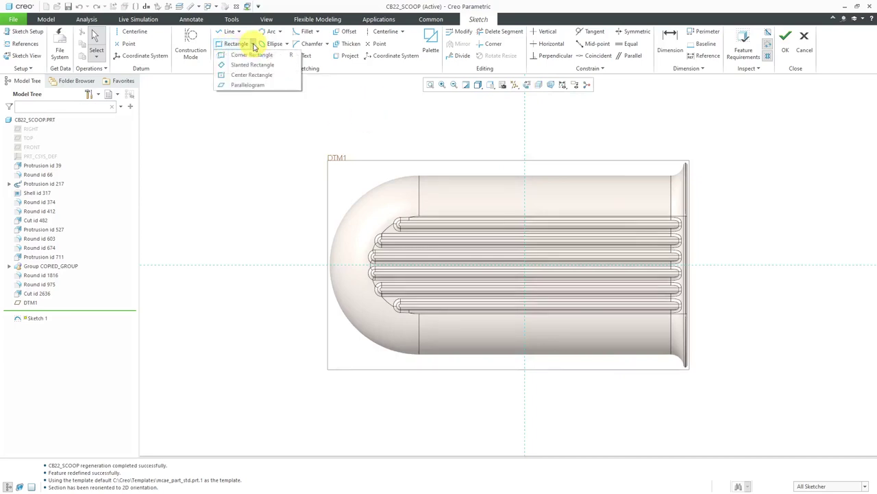
{"action": "left_click", "coordinate": [252, 75]}
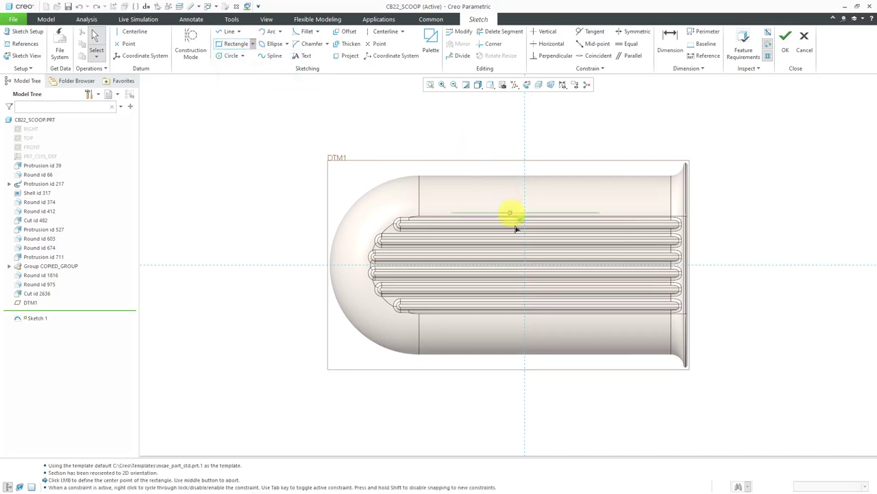
{"action": "scroll", "coordinate": [524, 270], "scroll_direction": "down", "scroll_amount": 5}
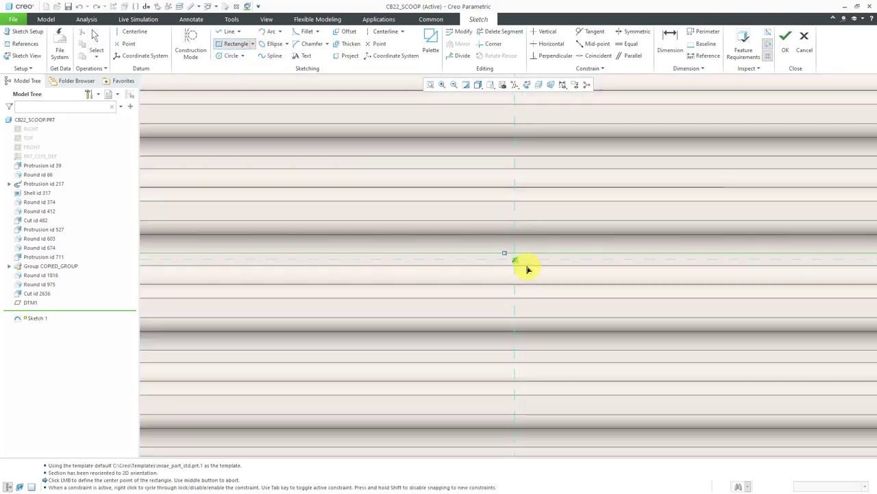
{"action": "scroll", "coordinate": [515, 265], "scroll_direction": "up", "scroll_amount": 5}
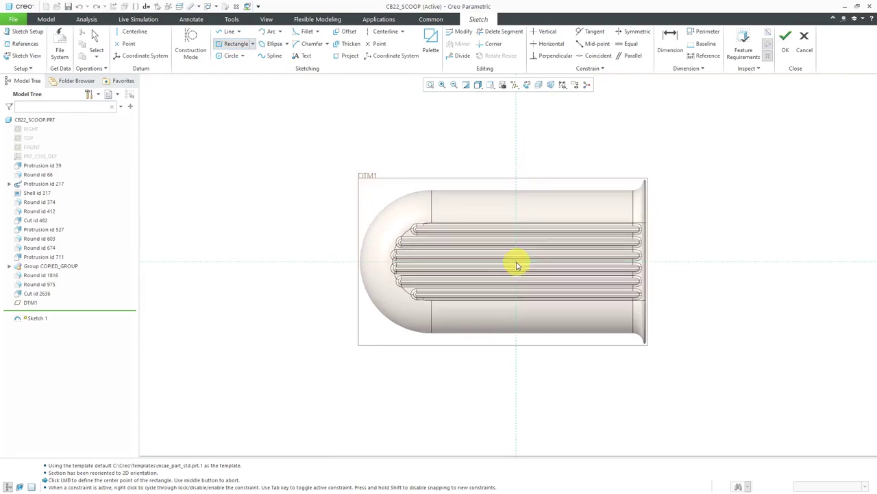
{"action": "left_click", "coordinate": [566, 157]}
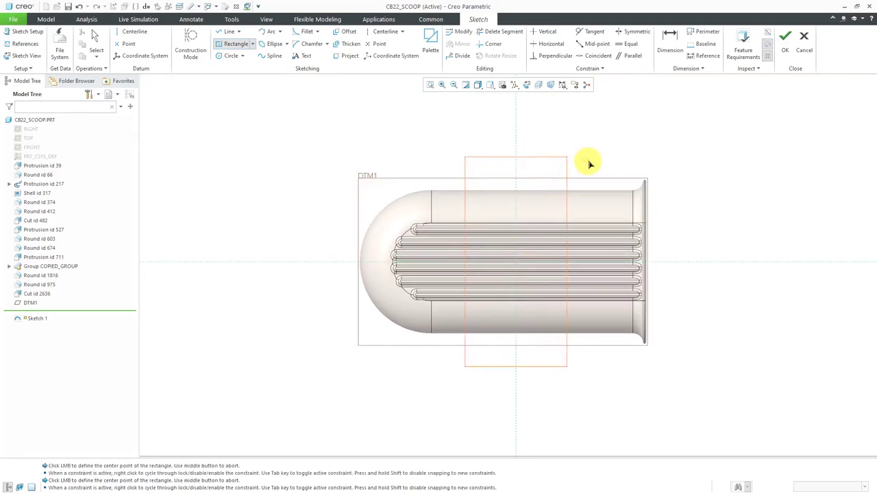
{"action": "middle_click", "coordinate": [597, 194]}
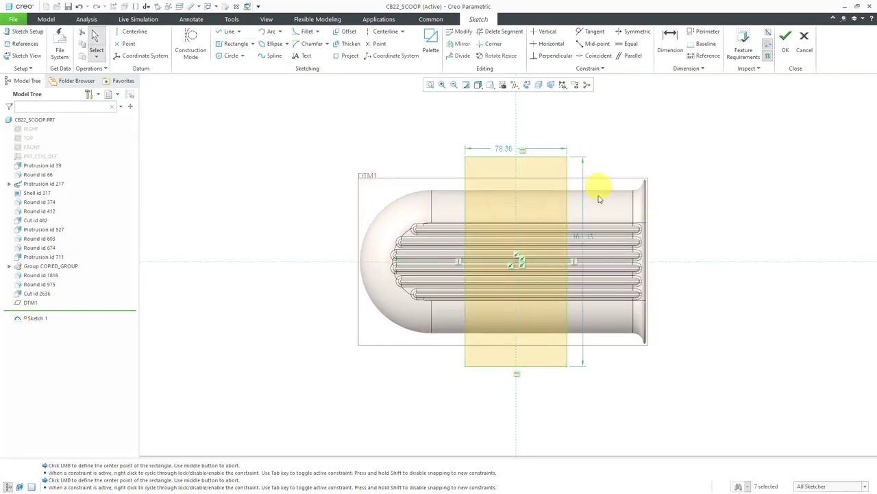
Set the rectangle's width to 80 and its height to 180
{"action": "double_click", "coordinate": [503, 148]}
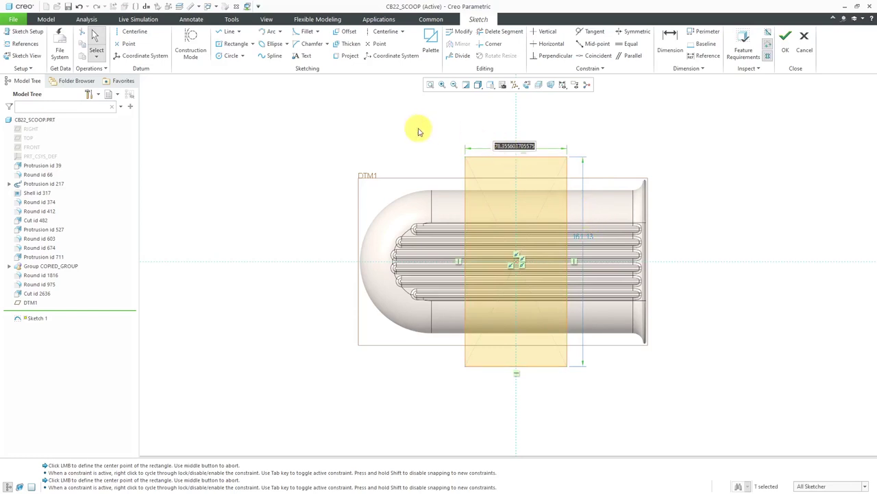
{"action": "type", "text": "80"}
{"action": "key", "text": "Return"}
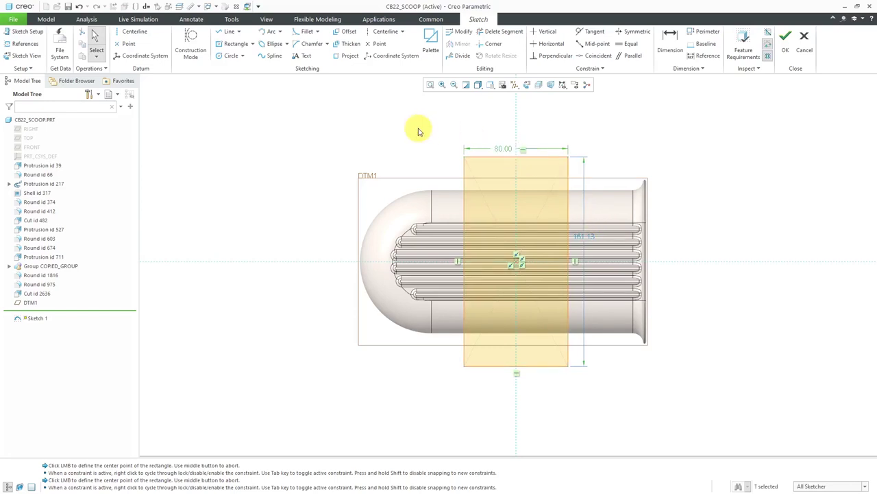
{"action": "double_click", "coordinate": [592, 241]}
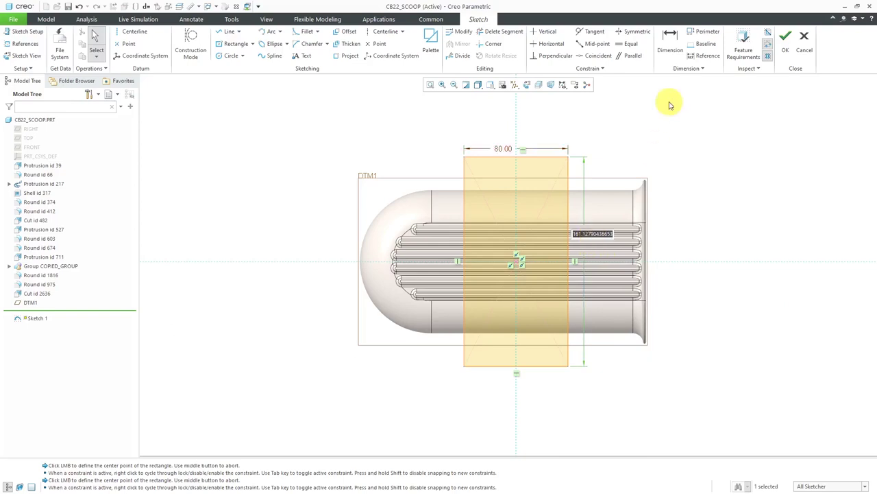
{"action": "type", "text": "180"}
{"action": "key", "text": "Return"}
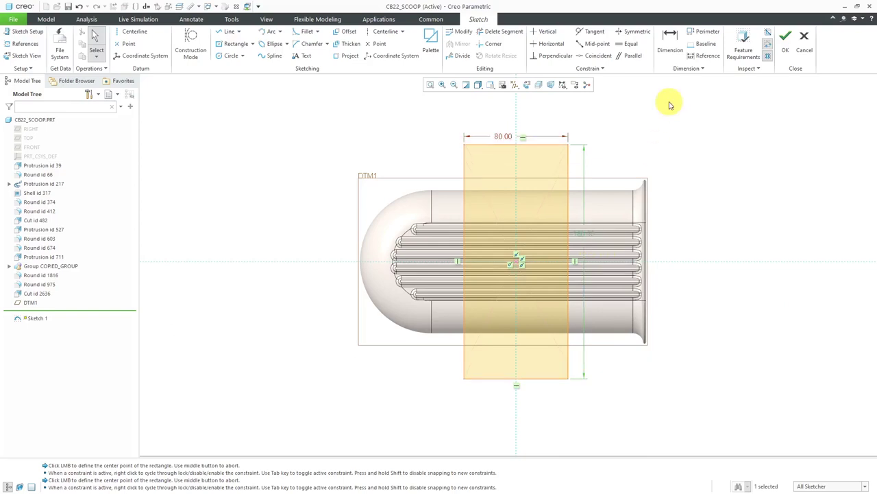
Finish Sketch 1 and start a Wrap feature from it, previewing the projected curves in 3D
{"action": "left_click", "coordinate": [786, 39]}
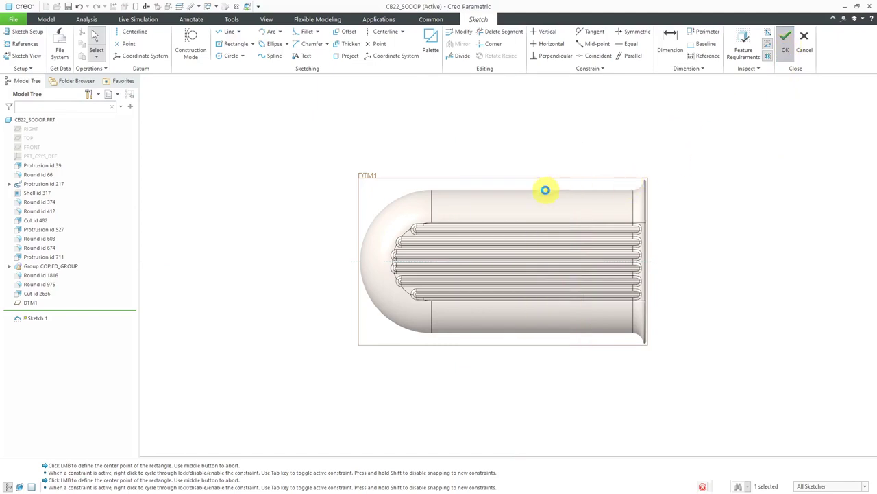
{"action": "mouse_move", "coordinate": [535, 200]}
{"action": "middle_mouse_down"}
{"action": "mouse_move", "coordinate": [523, 155]}
{"action": "mouse_move", "coordinate": [514, 164]}
{"action": "middle_mouse_up"}
{"action": "left_click", "coordinate": [433, 68]}
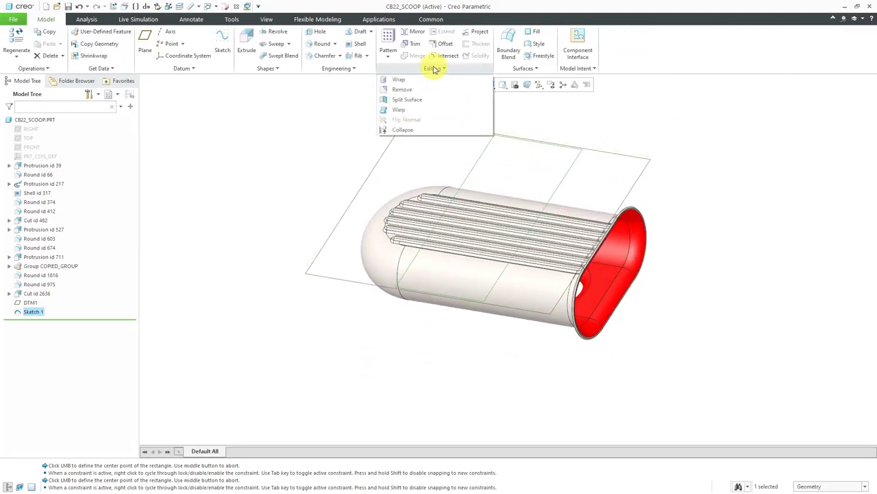
{"action": "left_click", "coordinate": [400, 81]}
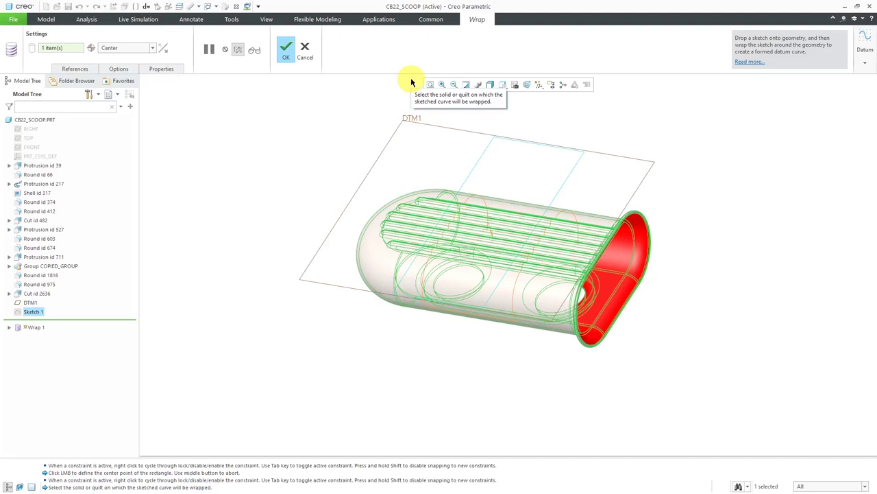
{"action": "scroll", "coordinate": [480, 142], "scroll_direction": "up", "scroll_amount": 3}
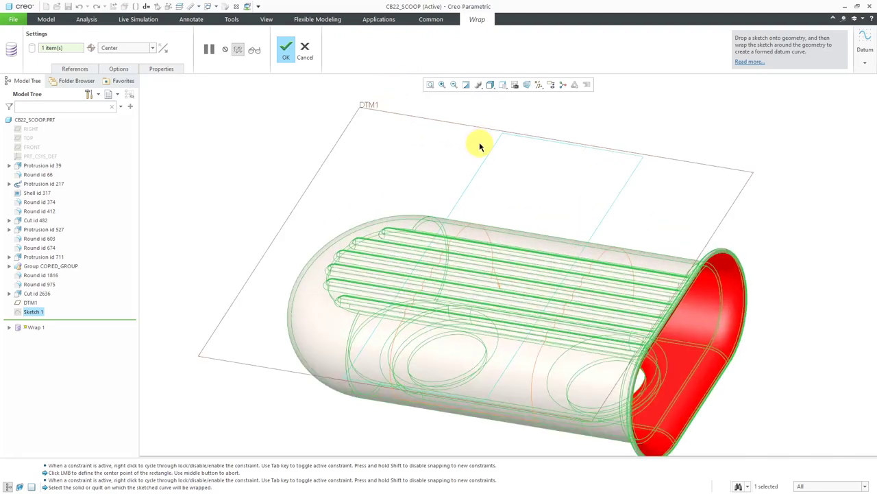
{"action": "mouse_move", "coordinate": [497, 179]}
{"action": "middle_mouse_down"}
{"action": "mouse_move", "coordinate": [499, 153]}
{"action": "mouse_move", "coordinate": [488, 158]}
{"action": "mouse_move", "coordinate": [486, 182]}
{"action": "mouse_move", "coordinate": [500, 200]}
{"action": "mouse_move", "coordinate": [486, 194]}
{"action": "middle_mouse_up"}
{"action": "scroll", "coordinate": [486, 194], "scroll_direction": "down", "scroll_amount": 2}
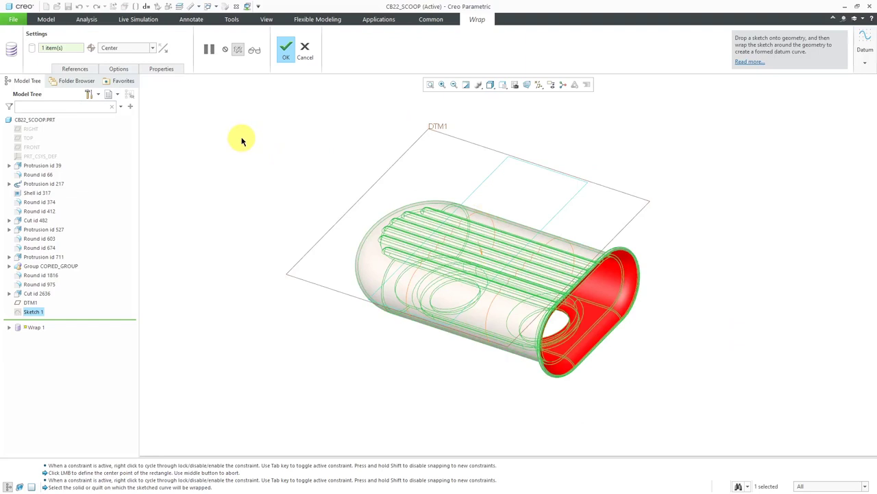
Review the wrap's References, Options and Properties tabs, showing its name WRAP_1
{"action": "left_click", "coordinate": [76, 69]}
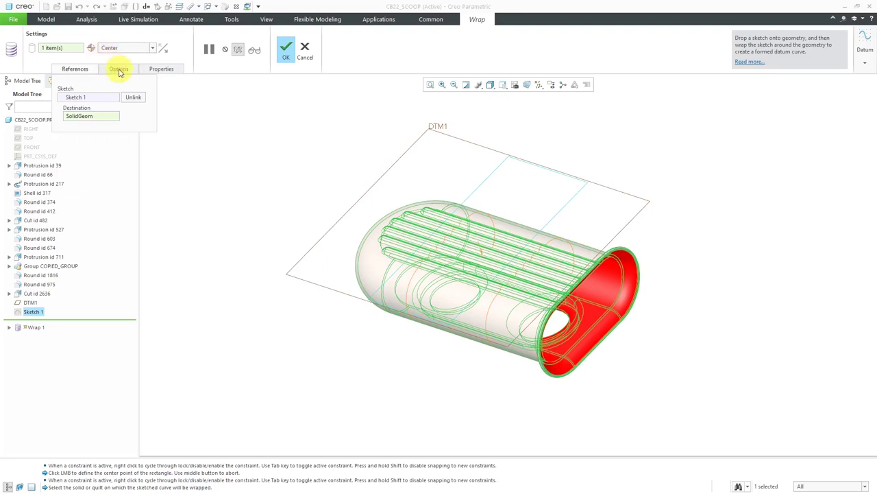
{"action": "left_click", "coordinate": [118, 68]}
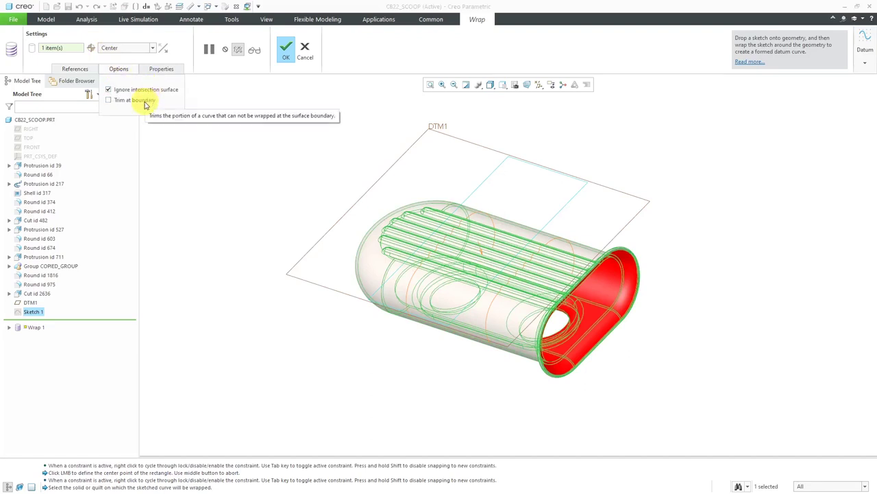
{"action": "left_click", "coordinate": [160, 69]}
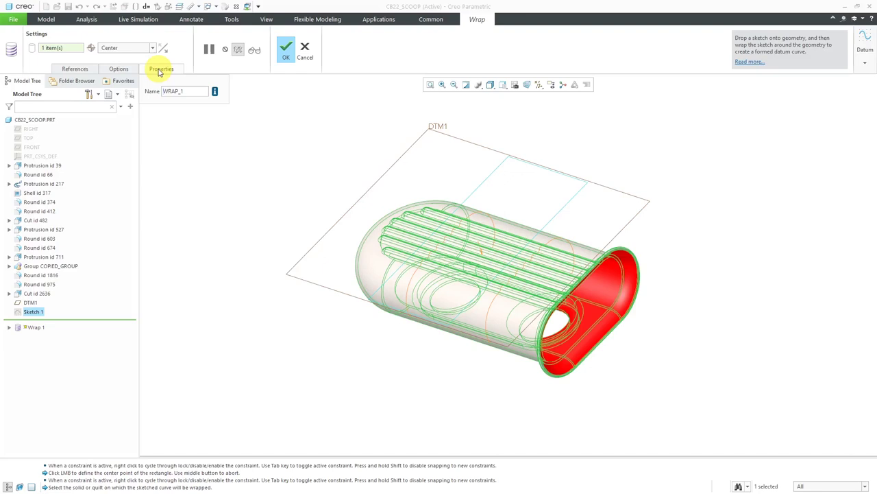
Complete Wrap 1 and highlight its curves on the scoop's rounded surface
{"action": "left_click", "coordinate": [287, 53]}
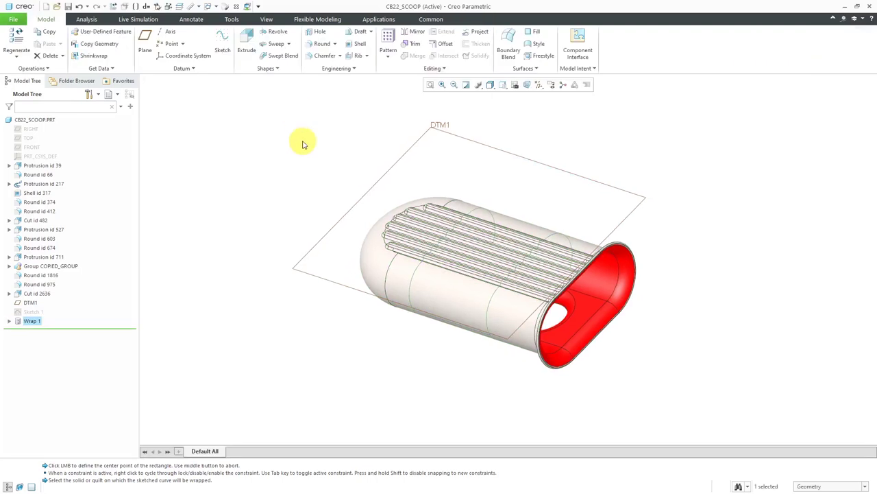
{"action": "left_click", "coordinate": [427, 349]}
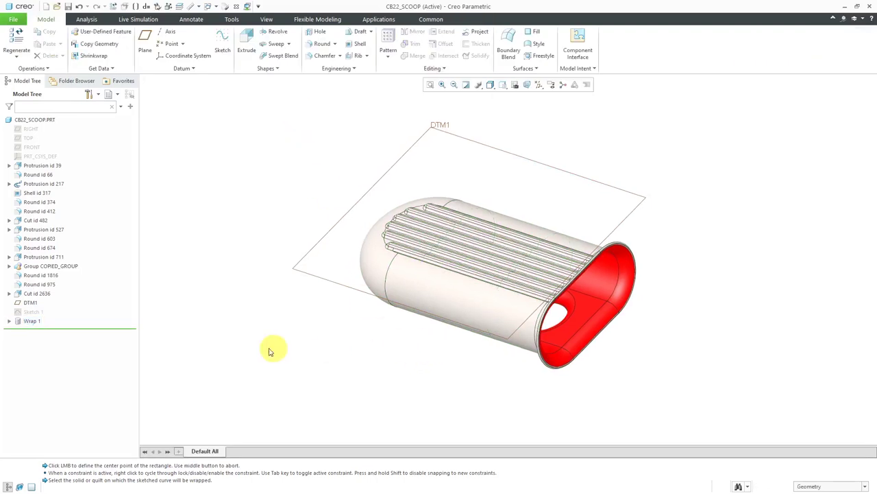
{"action": "left_click", "coordinate": [32, 321]}
{"action": "mouse_move", "coordinate": [490, 314]}
{"action": "middle_mouse_down"}
{"action": "mouse_move", "coordinate": [492, 275]}
{"action": "mouse_move", "coordinate": [515, 299]}
{"action": "mouse_move", "coordinate": [492, 308]}
{"action": "middle_mouse_up"}
{"action": "scroll", "coordinate": [478, 303], "scroll_direction": "up", "scroll_amount": 5}
{"action": "scroll", "coordinate": [494, 314], "scroll_direction": "down", "scroll_amount": 5}
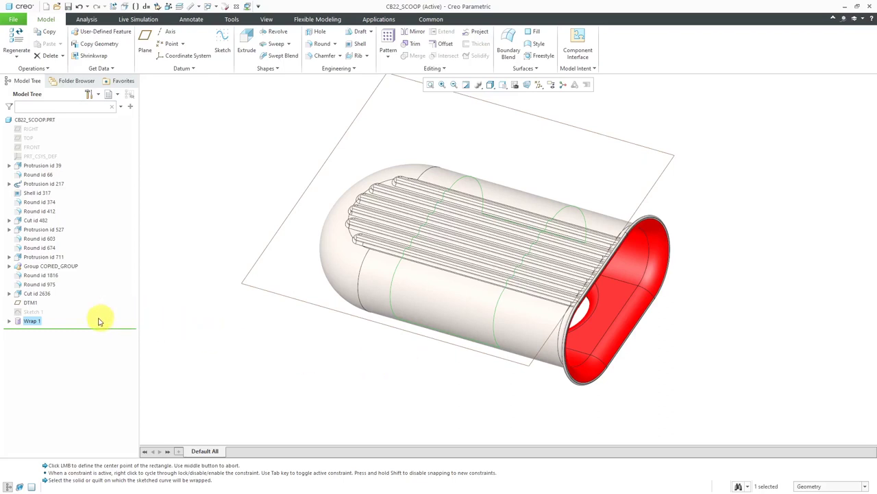
Reopen Sketch 1 and widen the rectangle from 80 through 120 and 140 to 150
{"action": "left_click", "coordinate": [32, 312]}
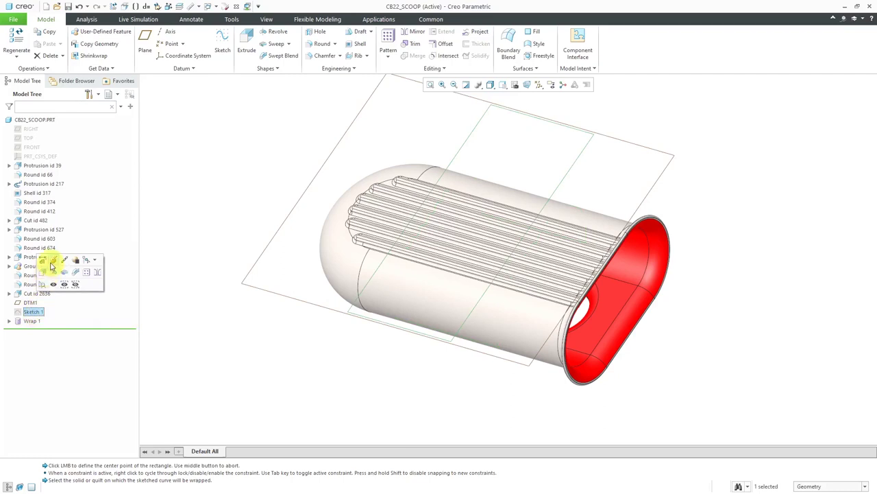
{"action": "left_click", "coordinate": [52, 260]}
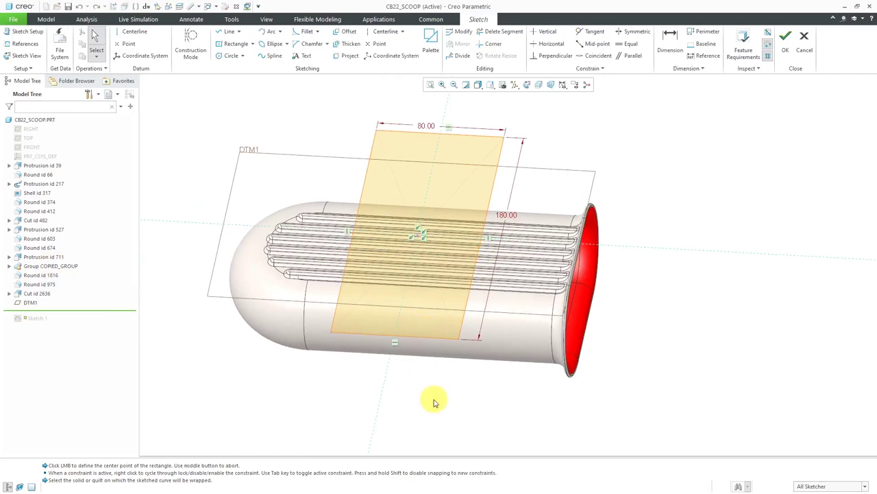
{"action": "double_click", "coordinate": [423, 126]}
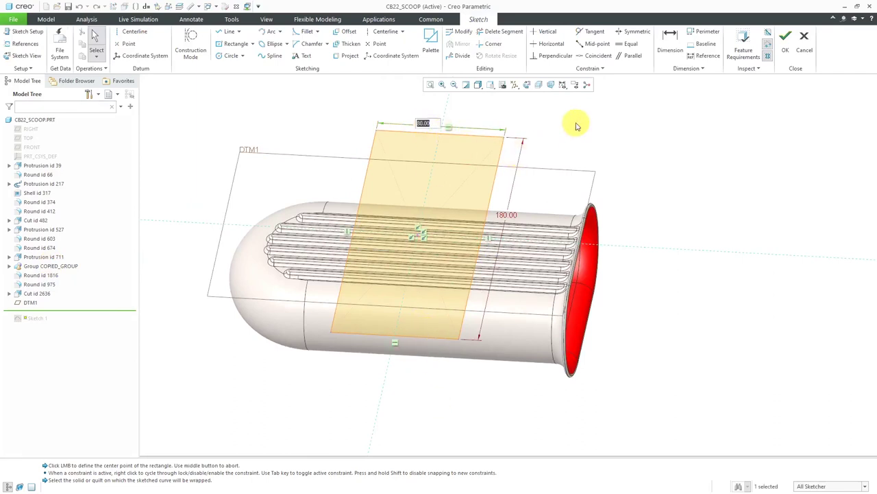
{"action": "type", "text": "120"}
{"action": "key", "text": "Return"}
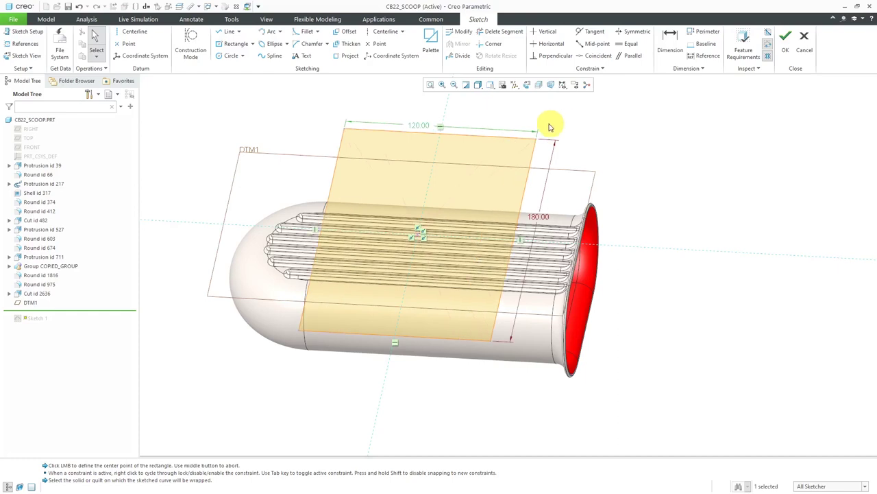
{"action": "double_click", "coordinate": [424, 127]}
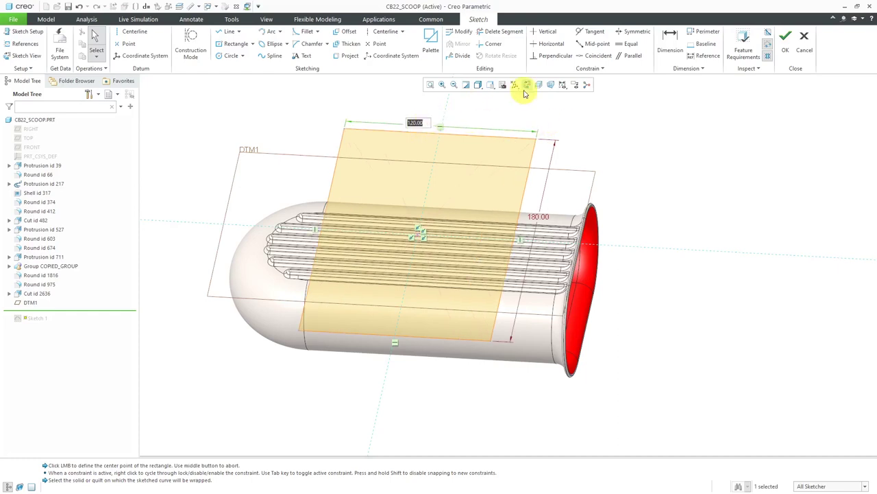
{"action": "type", "text": "140"}
{"action": "key", "text": "Return"}
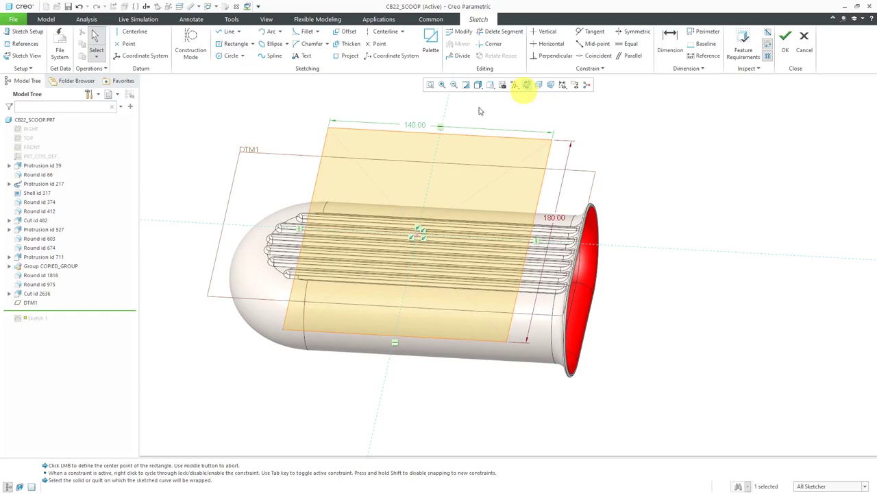
{"action": "left_click", "coordinate": [349, 264]}
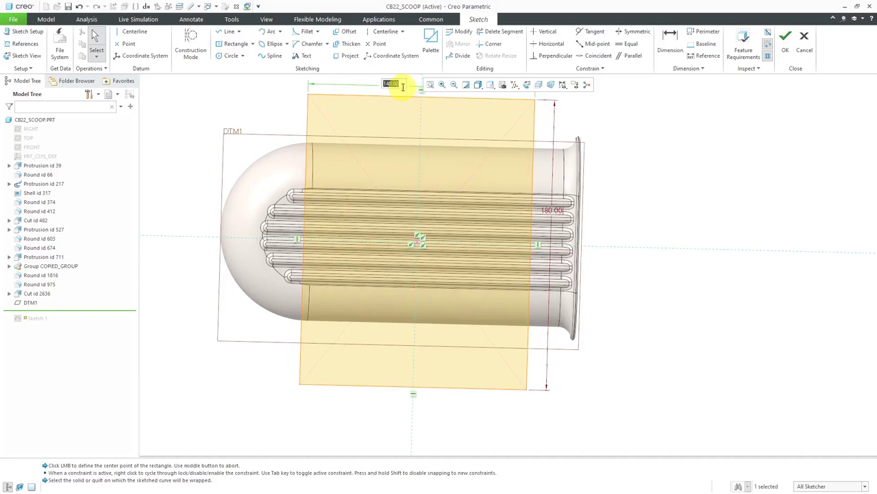
{"action": "key", "text": "Return"}
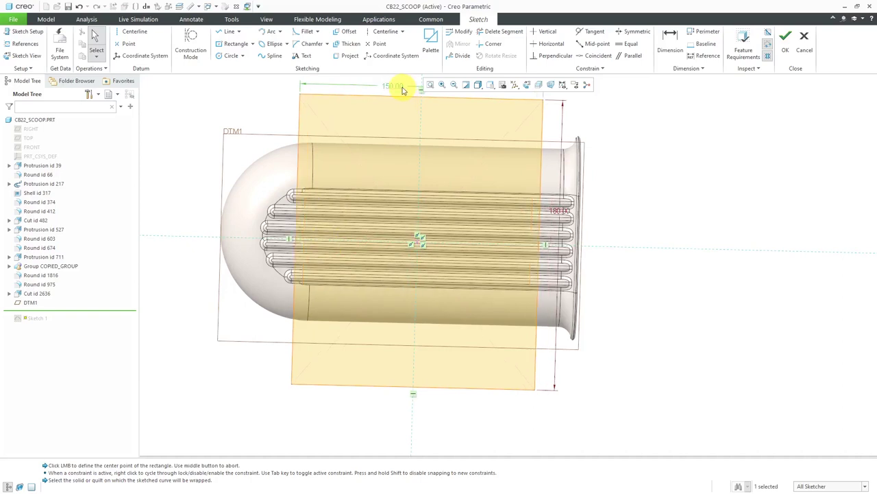
Finish the 150-wide Sketch 1 and inspect the part with Wrap 1 failing regeneration
{"action": "left_click", "coordinate": [786, 42]}
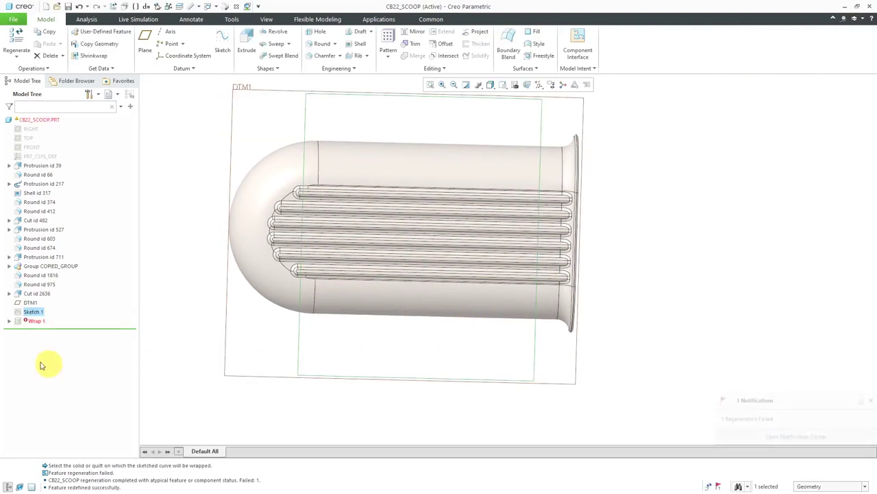
{"action": "middle_click_drag", "start_coordinate": [407, 294], "coordinate": [394, 256]}
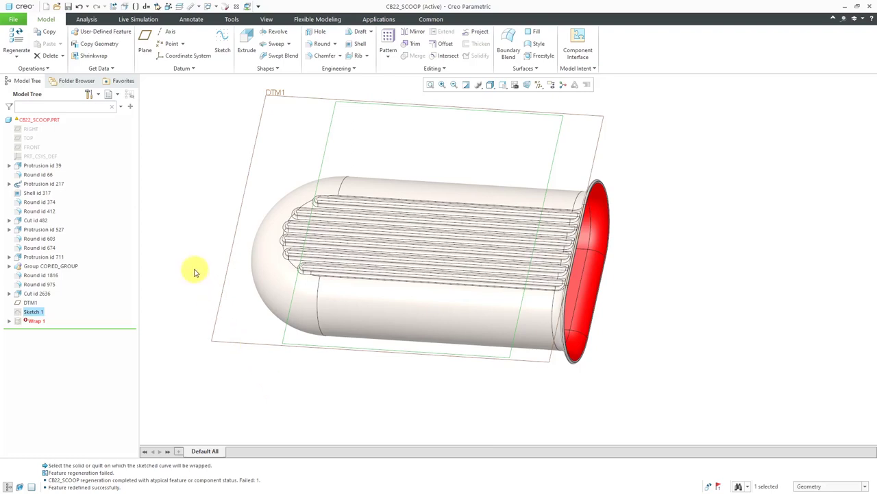
{"action": "right_click", "coordinate": [33, 314]}
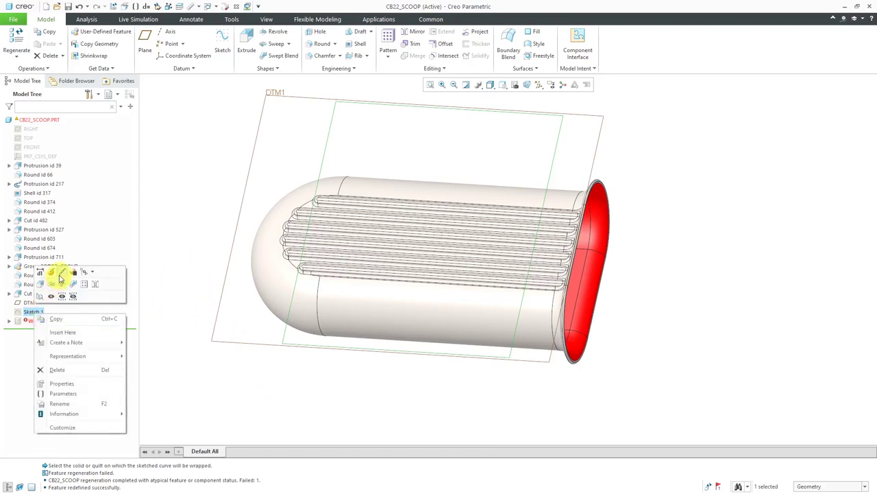
Change Sketch 1's width from 150 to 100 and regenerate so Wrap 1 succeeds
{"action": "left_click", "coordinate": [38, 273]}
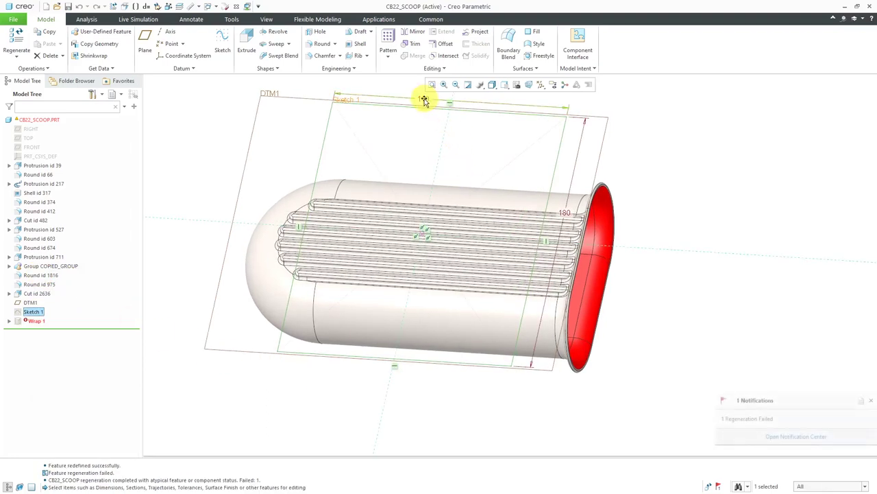
{"action": "double_click", "coordinate": [423, 99]}
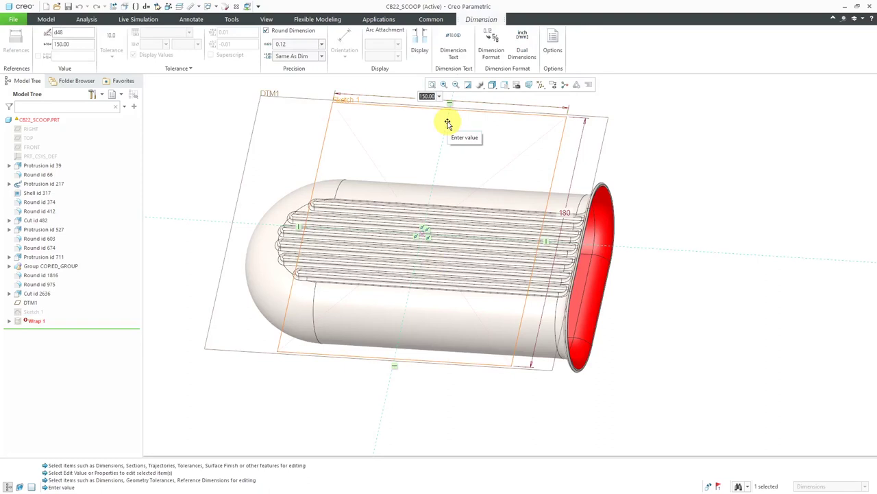
{"action": "type", "text": "100"}
{"action": "key", "text": "Return"}
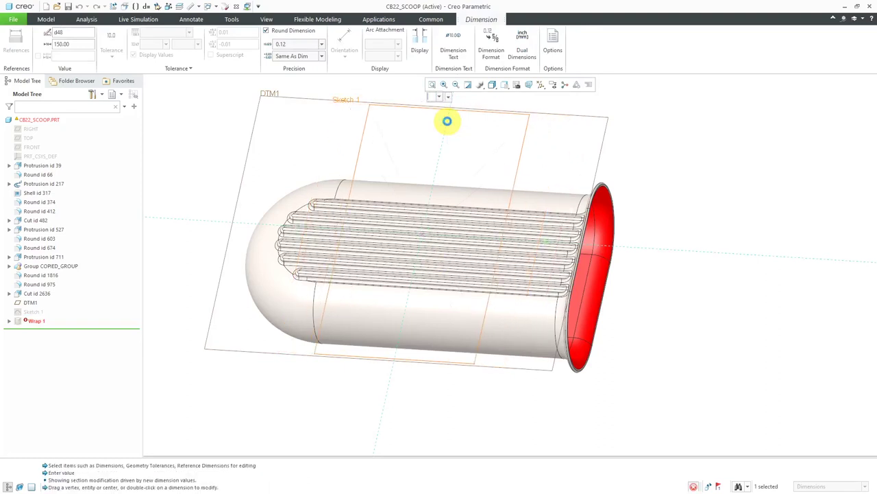
{"action": "left_click", "coordinate": [322, 170]}
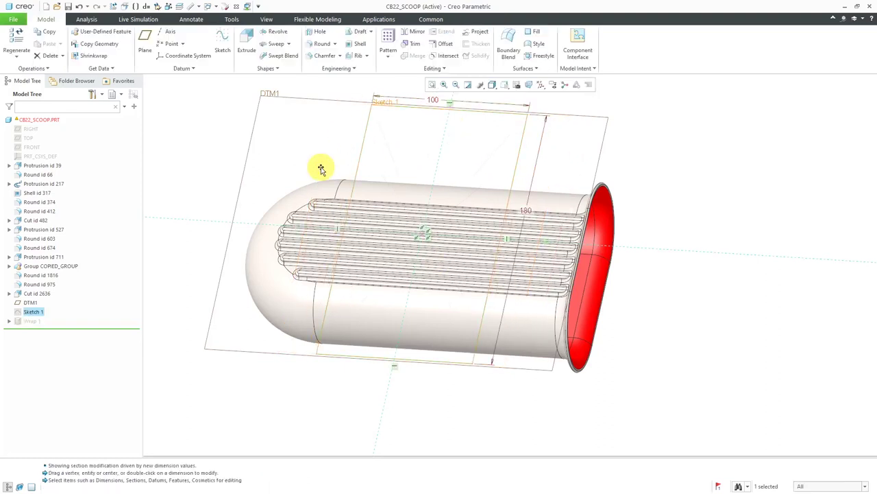
{"action": "left_click", "coordinate": [32, 320]}
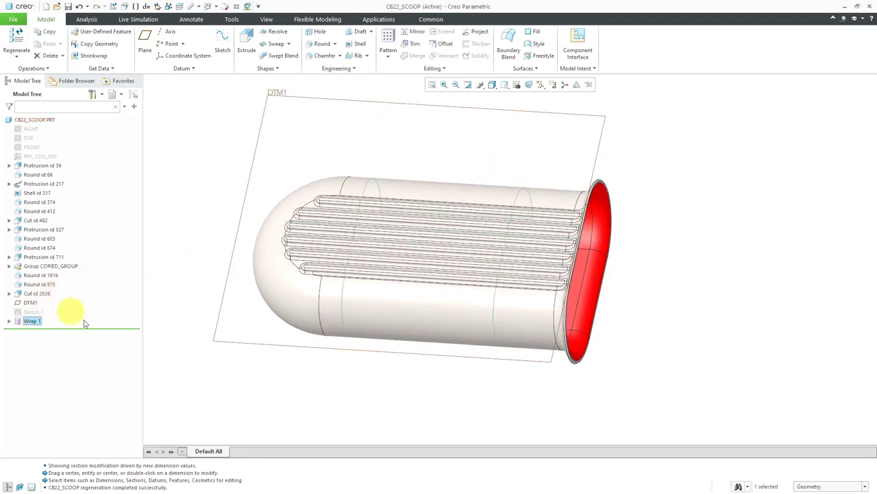
{"action": "left_click", "coordinate": [341, 386]}
{"action": "mouse_move", "coordinate": [341, 385]}
{"action": "middle_mouse_down"}
{"action": "mouse_move", "coordinate": [386, 337]}
{"action": "mouse_move", "coordinate": [366, 323]}
{"action": "mouse_move", "coordinate": [369, 343]}
{"action": "mouse_move", "coordinate": [362, 337]}
{"action": "mouse_move", "coordinate": [372, 336]}
{"action": "middle_mouse_up"}
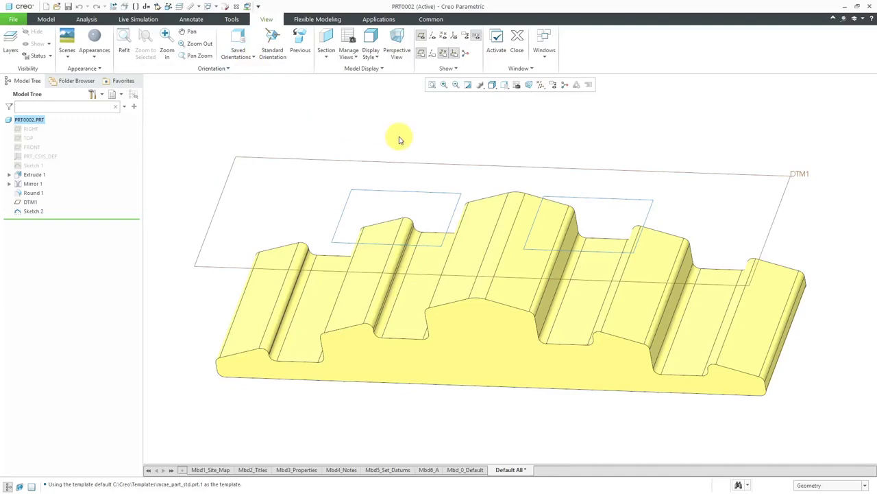
Redefine Sketch 2 on the ribbed part, review its two rectangles, and accept it
{"action": "left_click", "coordinate": [409, 194]}
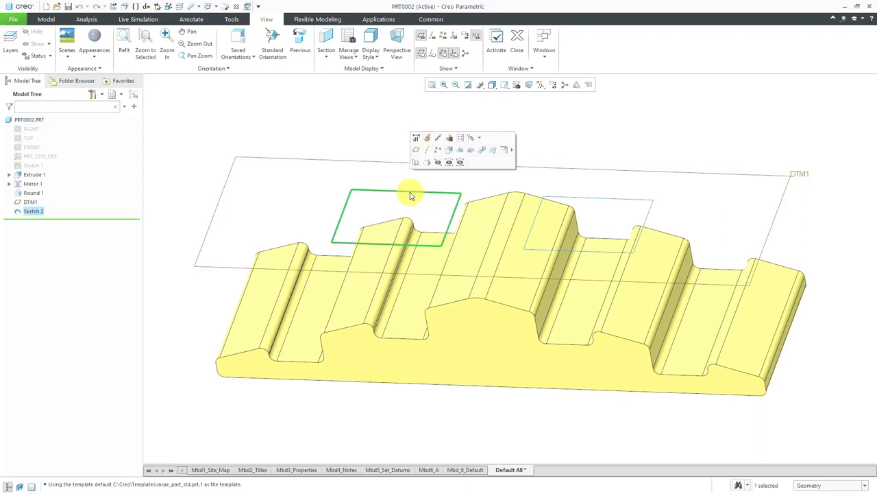
{"action": "left_click", "coordinate": [428, 139]}
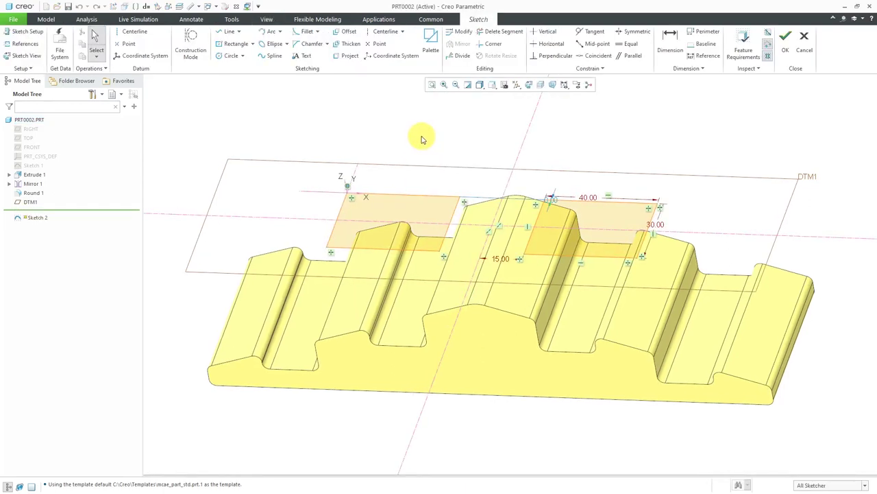
{"action": "mouse_move", "coordinate": [422, 139]}
{"action": "middle_mouse_down"}
{"action": "mouse_move", "coordinate": [410, 109]}
{"action": "mouse_move", "coordinate": [422, 124]}
{"action": "middle_mouse_up"}
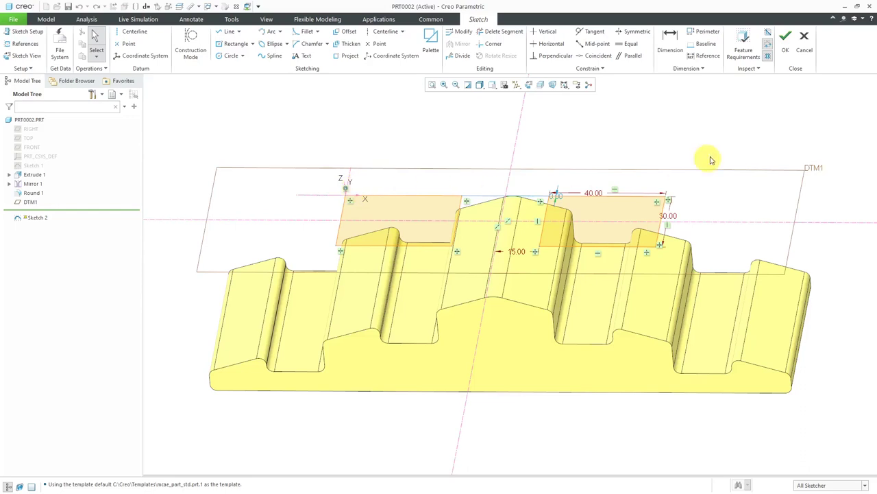
{"action": "left_click", "coordinate": [785, 50]}
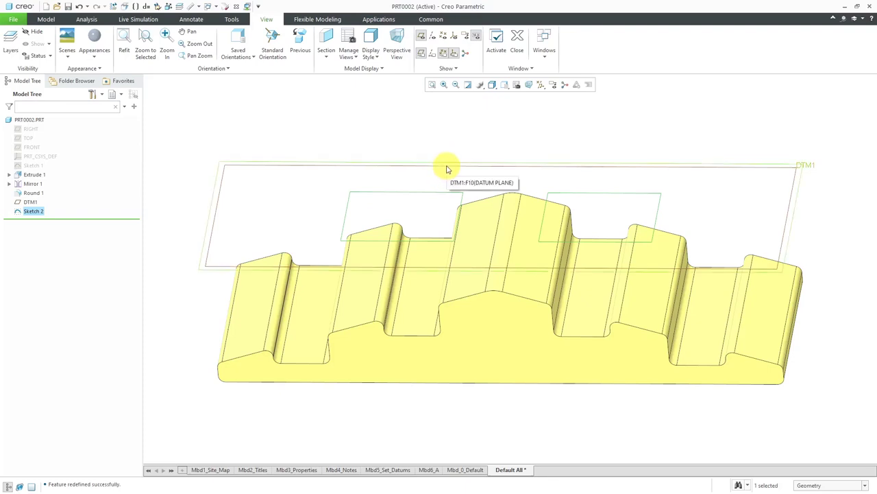
View the ribbed part normal to the DTM1 datum plane
{"action": "left_click", "coordinate": [447, 168]}
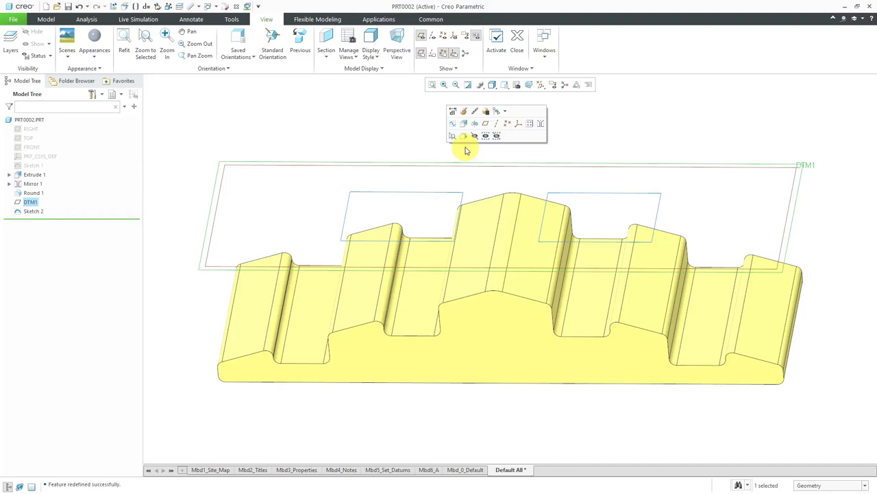
{"action": "left_click", "coordinate": [463, 138]}
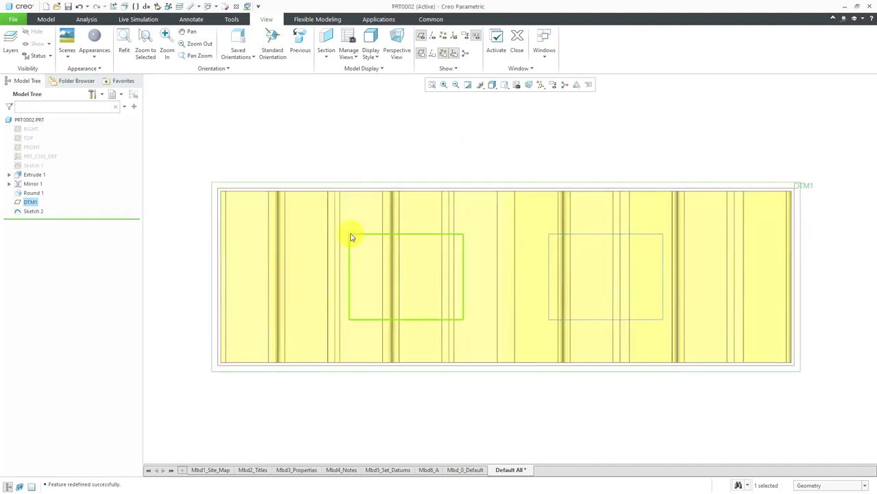
{"action": "left_click", "coordinate": [389, 158]}
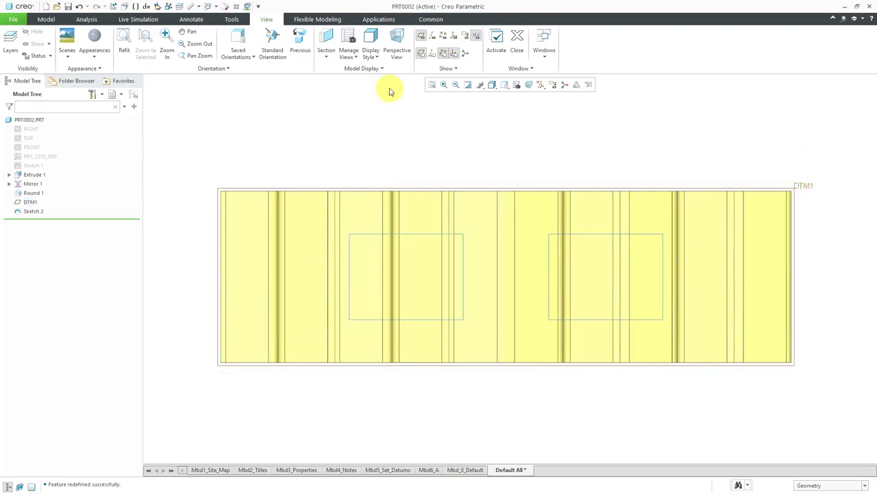
{"action": "left_click", "coordinate": [47, 20]}
{"action": "left_click", "coordinate": [433, 69]}
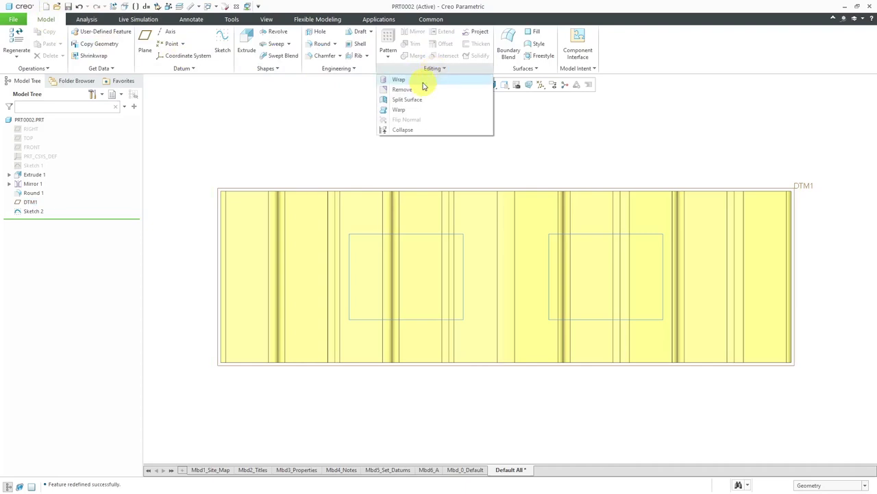
{"action": "left_click", "coordinate": [422, 81]}
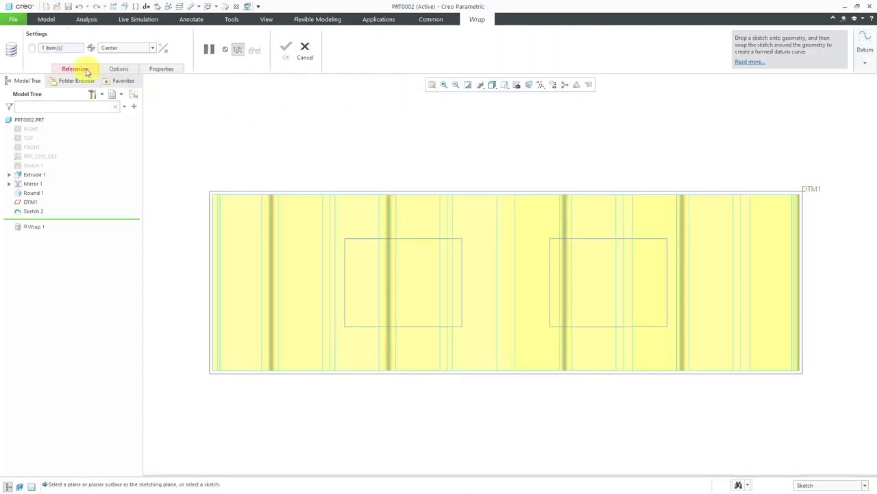
{"action": "left_click", "coordinate": [86, 70]}
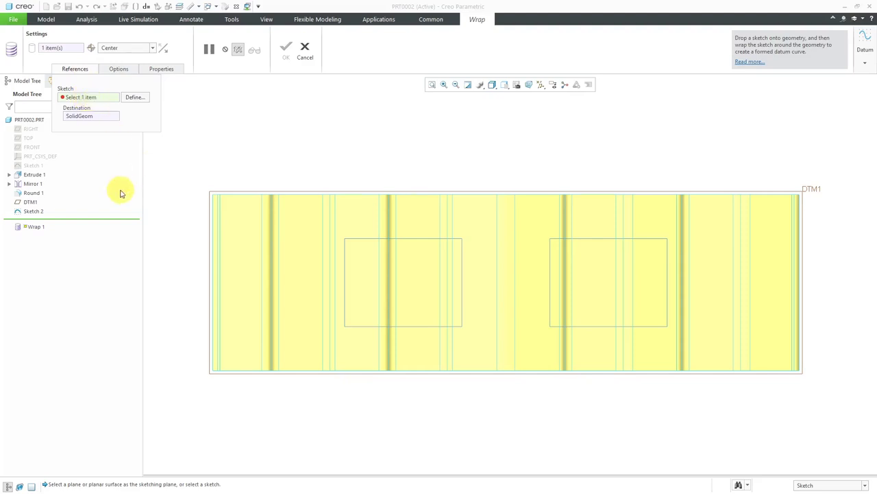
{"action": "left_click", "coordinate": [377, 233]}
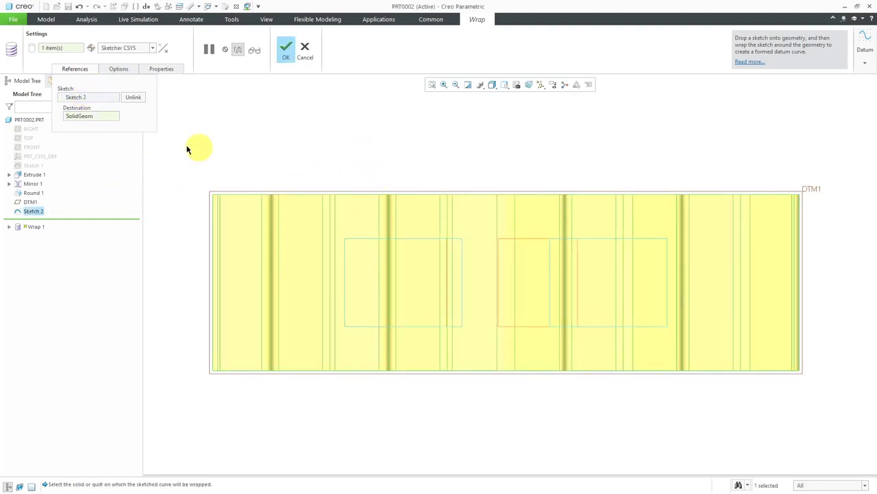
{"action": "middle_click_drag", "start_coordinate": [288, 157], "coordinate": [331, 180]}
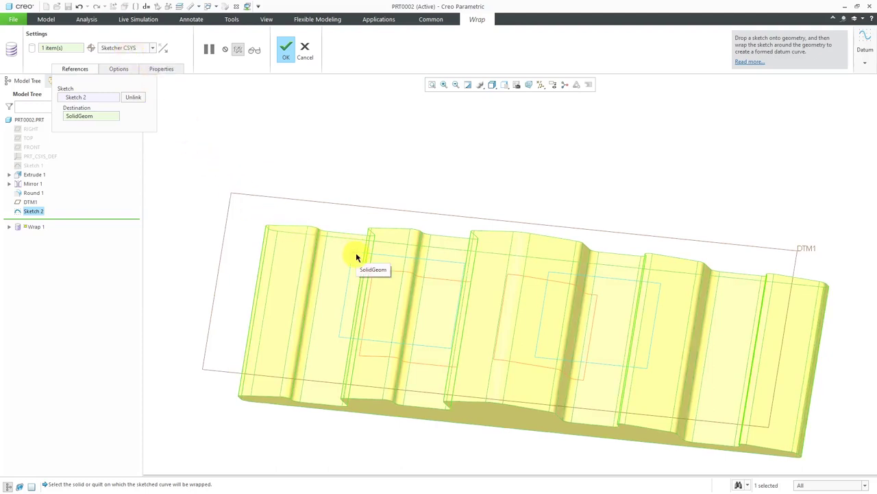
{"action": "middle_click_drag", "start_coordinate": [379, 286], "coordinate": [387, 280]}
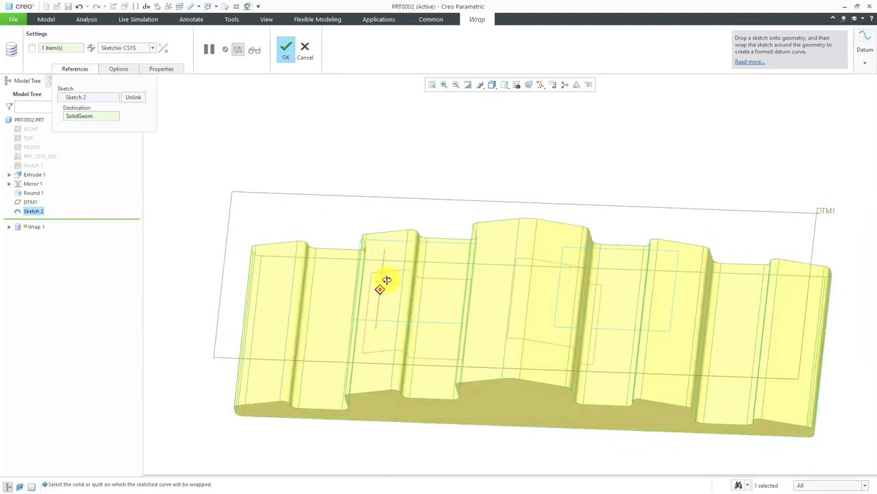
{"action": "scroll", "coordinate": [373, 277], "scroll_direction": "down", "scroll_amount": 3}
{"action": "scroll", "coordinate": [372, 277], "scroll_direction": "up", "scroll_amount": 3}
{"action": "middle_click_drag", "start_coordinate": [372, 277], "coordinate": [375, 278]}
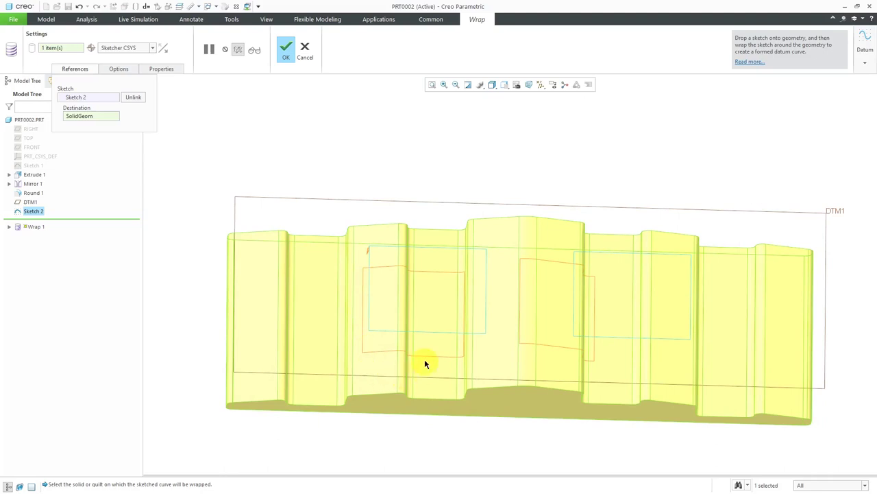
{"action": "mouse_move", "coordinate": [541, 327]}
{"action": "middle_mouse_down"}
{"action": "mouse_move", "coordinate": [526, 292]}
{"action": "mouse_move", "coordinate": [531, 266]}
{"action": "mouse_move", "coordinate": [542, 281]}
{"action": "mouse_move", "coordinate": [519, 288]}
{"action": "mouse_move", "coordinate": [528, 317]}
{"action": "mouse_move", "coordinate": [543, 325]}
{"action": "mouse_move", "coordinate": [533, 334]}
{"action": "mouse_move", "coordinate": [535, 313]}
{"action": "mouse_move", "coordinate": [517, 332]}
{"action": "mouse_move", "coordinate": [535, 329]}
{"action": "mouse_move", "coordinate": [527, 339]}
{"action": "middle_mouse_up"}
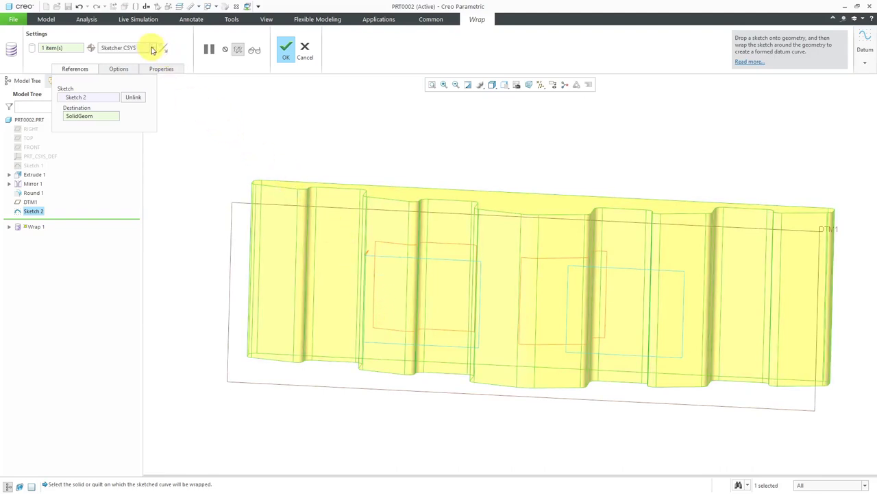
Set the wrap origin to Center and preview the result from several angles
{"action": "left_click", "coordinate": [154, 50]}
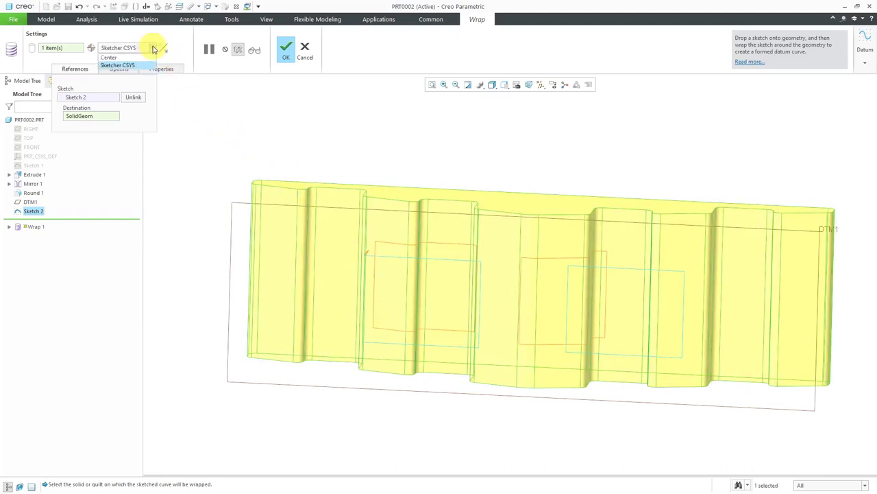
{"action": "left_click", "coordinate": [137, 59]}
{"action": "middle_click_drag", "start_coordinate": [471, 235], "coordinate": [478, 163]}
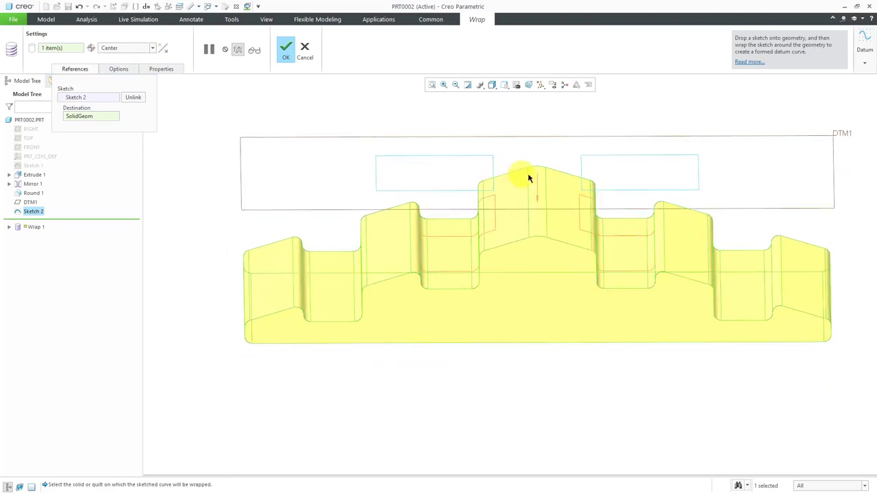
{"action": "mouse_move", "coordinate": [552, 207]}
{"action": "middle_mouse_down"}
{"action": "mouse_move", "coordinate": [562, 210]}
{"action": "mouse_move", "coordinate": [551, 258]}
{"action": "mouse_move", "coordinate": [550, 172]}
{"action": "mouse_move", "coordinate": [576, 170]}
{"action": "mouse_move", "coordinate": [535, 175]}
{"action": "middle_mouse_up"}
{"action": "scroll", "coordinate": [545, 175], "scroll_direction": "up", "scroll_amount": 3}
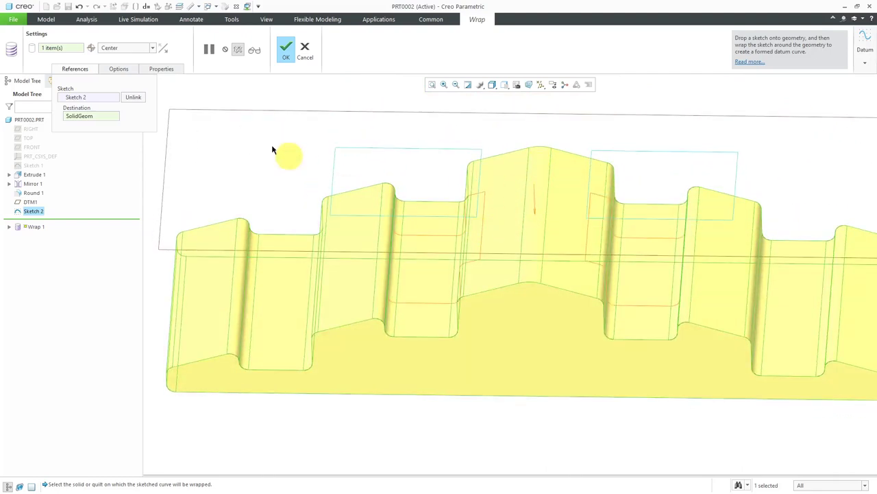
Compare origins again, settle on Sketcher CSYS, and complete the wrap
{"action": "left_click", "coordinate": [153, 48]}
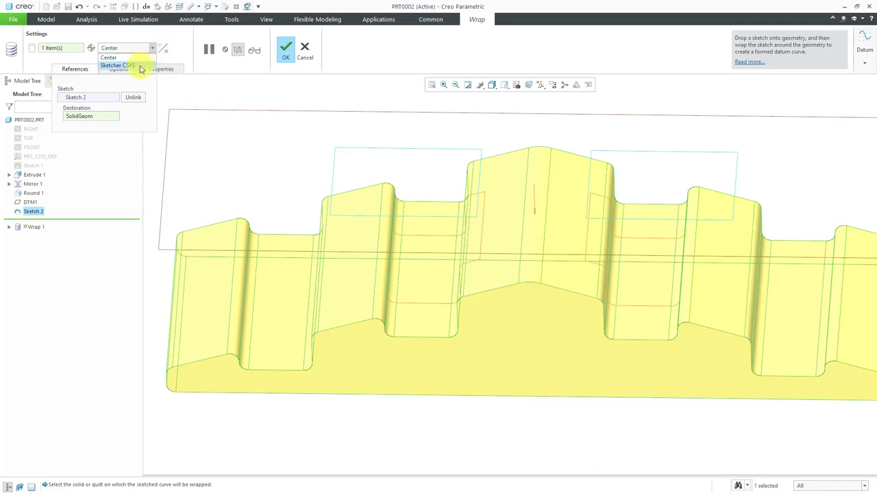
{"action": "left_click", "coordinate": [139, 65]}
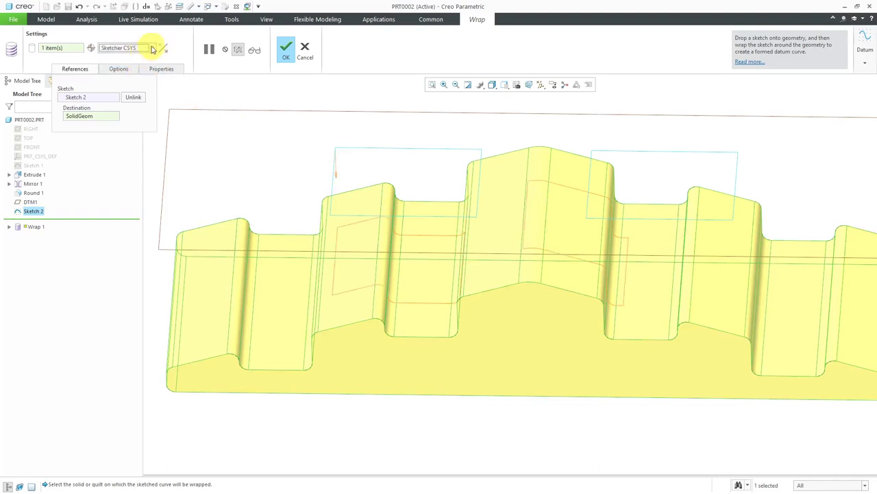
{"action": "left_click", "coordinate": [152, 48]}
{"action": "left_click", "coordinate": [147, 58]}
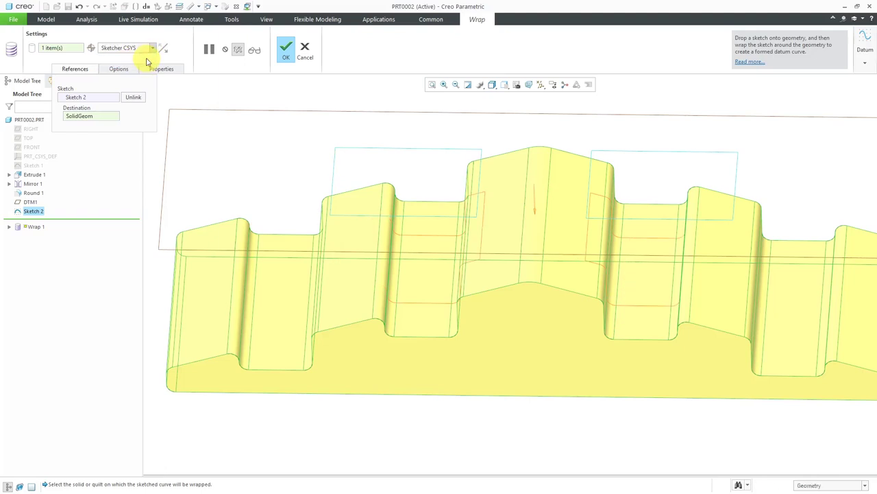
{"action": "left_click", "coordinate": [153, 48]}
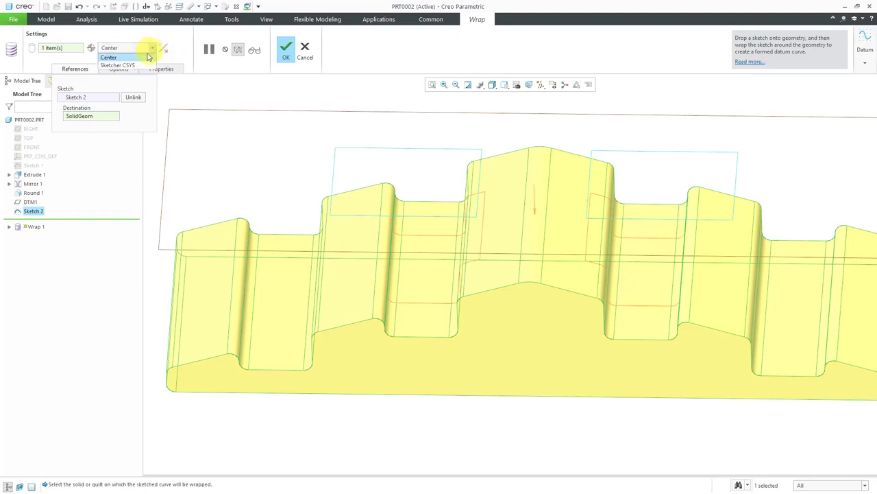
{"action": "left_click", "coordinate": [140, 64]}
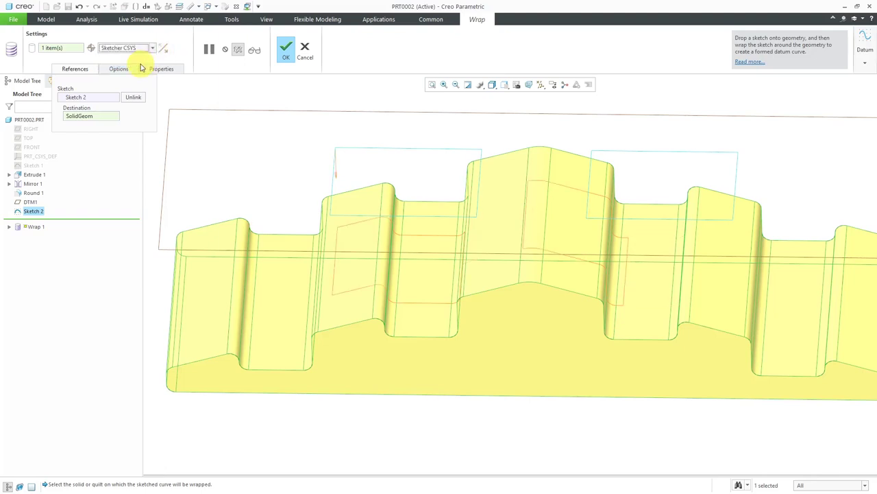
{"action": "left_click", "coordinate": [287, 59]}
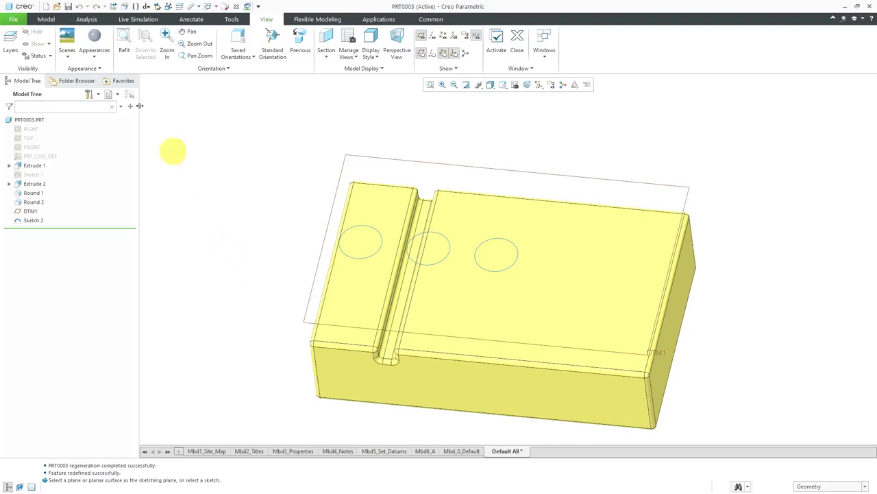
Start a Wrap feature from the Editing overflow using Sketch 2's three circles on the block
{"action": "left_click", "coordinate": [46, 19]}
{"action": "left_click", "coordinate": [401, 69]}
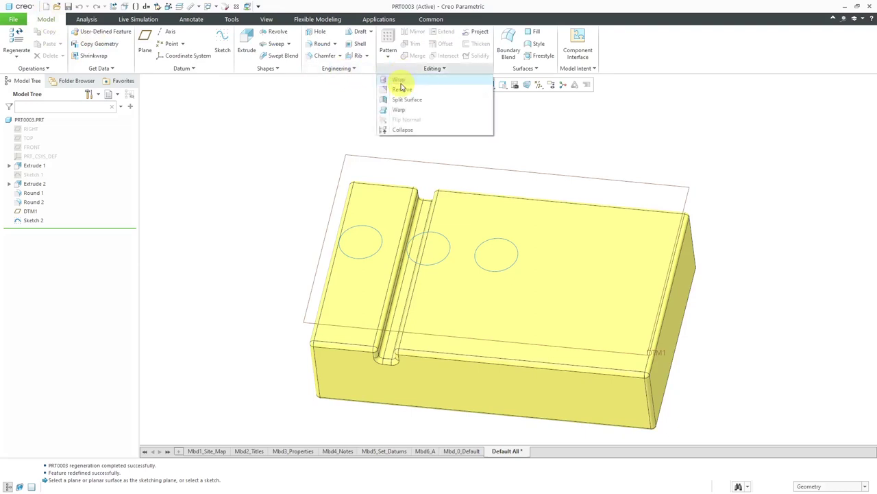
{"action": "left_click", "coordinate": [400, 80]}
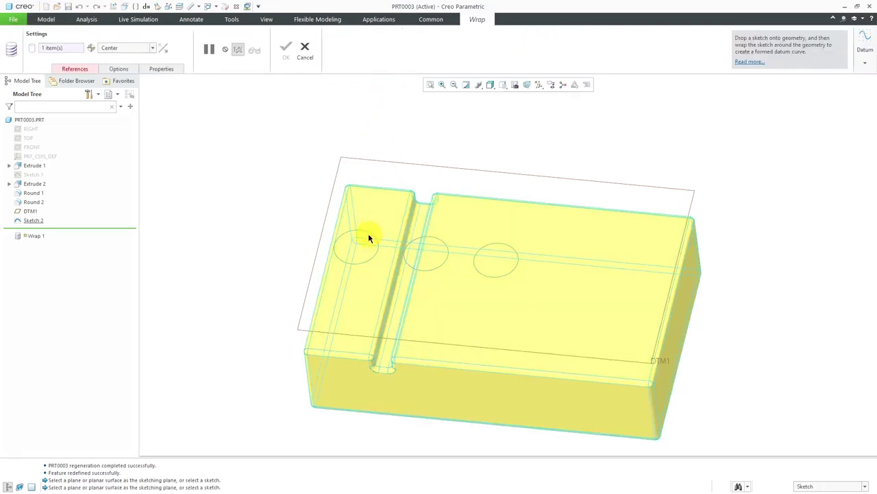
{"action": "left_click", "coordinate": [371, 236]}
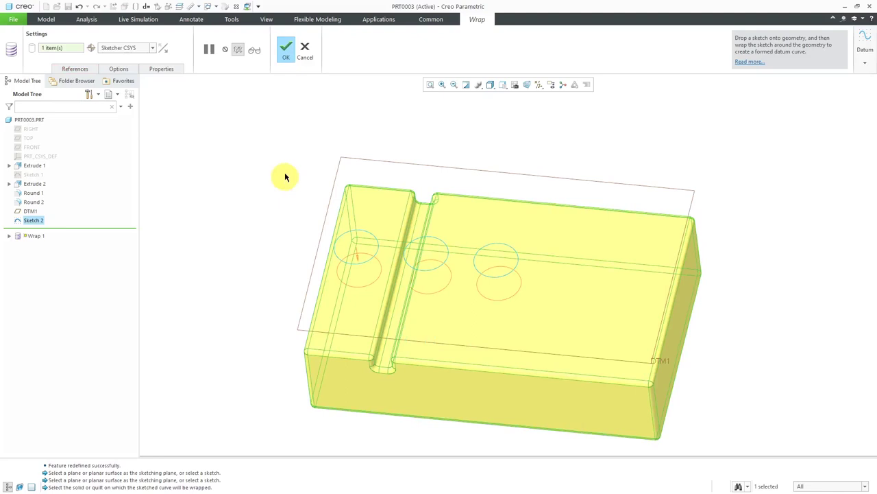
{"action": "middle_click_drag", "start_coordinate": [286, 177], "coordinate": [288, 162]}
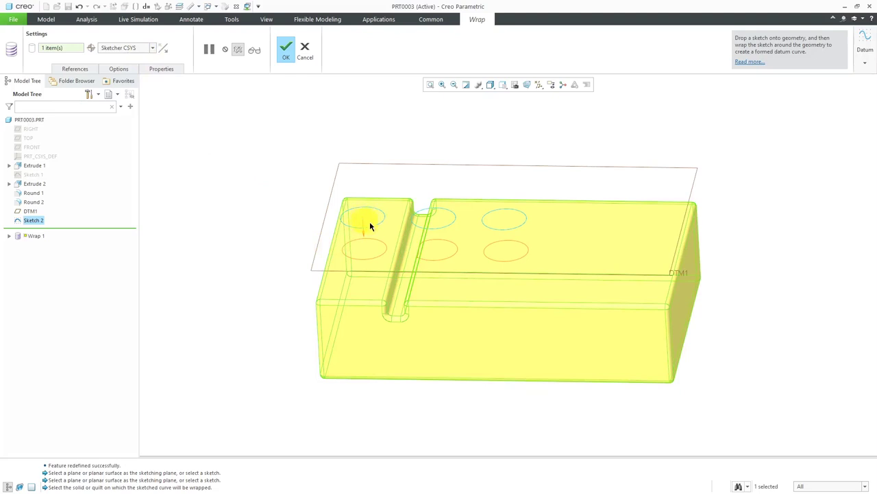
{"action": "scroll", "coordinate": [358, 220], "scroll_direction": "down", "scroll_amount": 2}
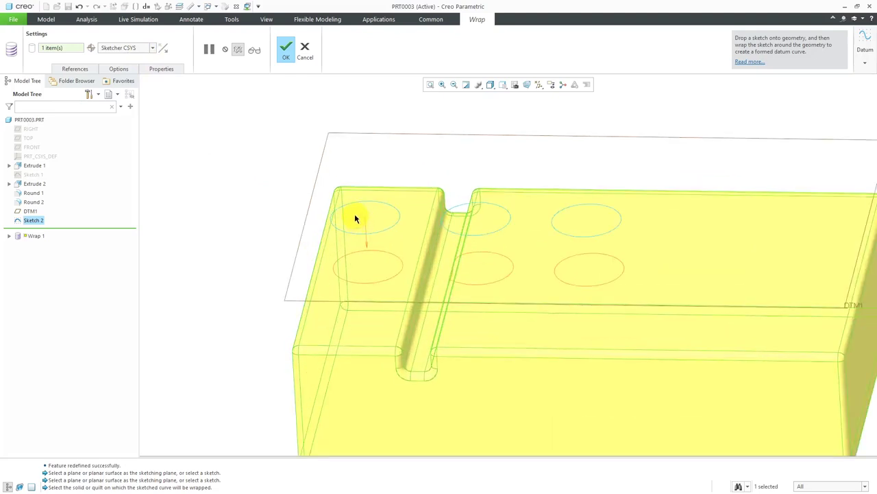
Set the wrap origin to Center and bring up the wrap Options panel
{"action": "left_click", "coordinate": [142, 50]}
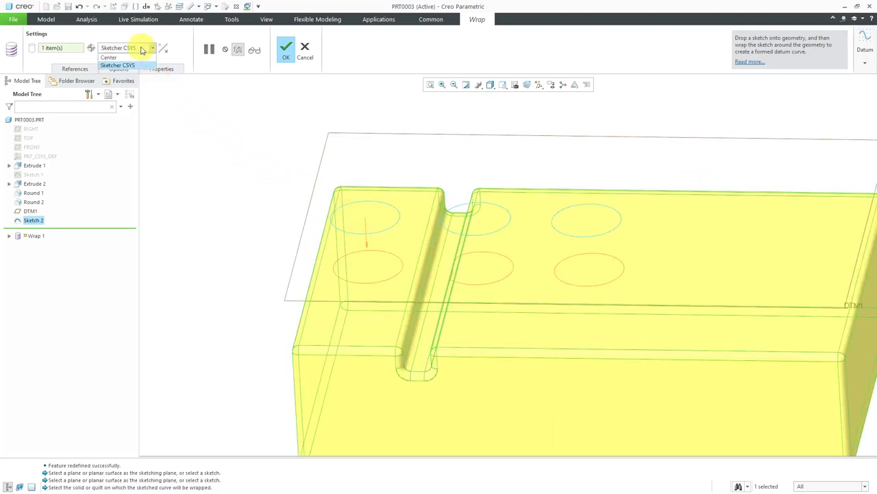
{"action": "left_click", "coordinate": [137, 58]}
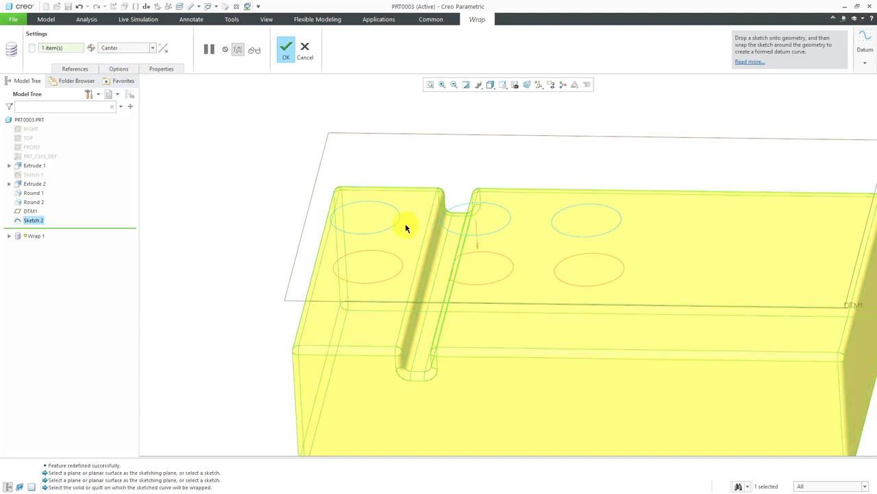
{"action": "middle_click_drag", "start_coordinate": [405, 229], "coordinate": [489, 263]}
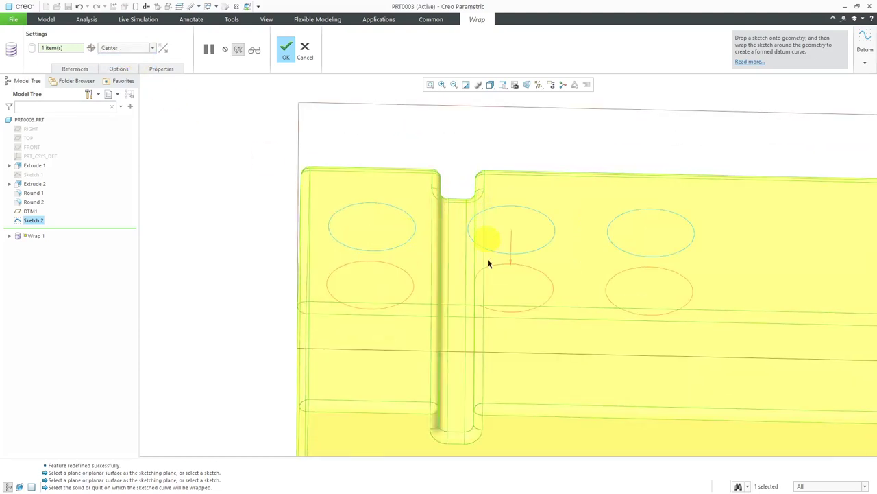
{"action": "scroll", "coordinate": [465, 256], "scroll_direction": "down", "scroll_amount": 2}
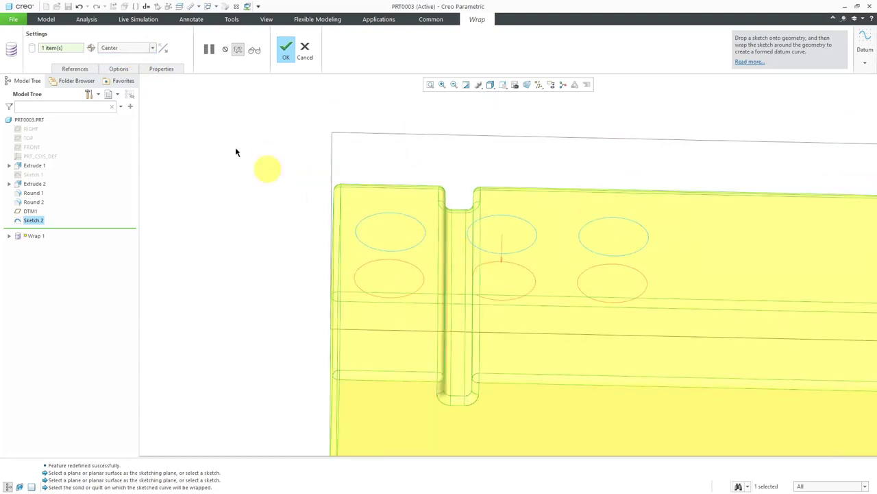
{"action": "left_click", "coordinate": [122, 69]}
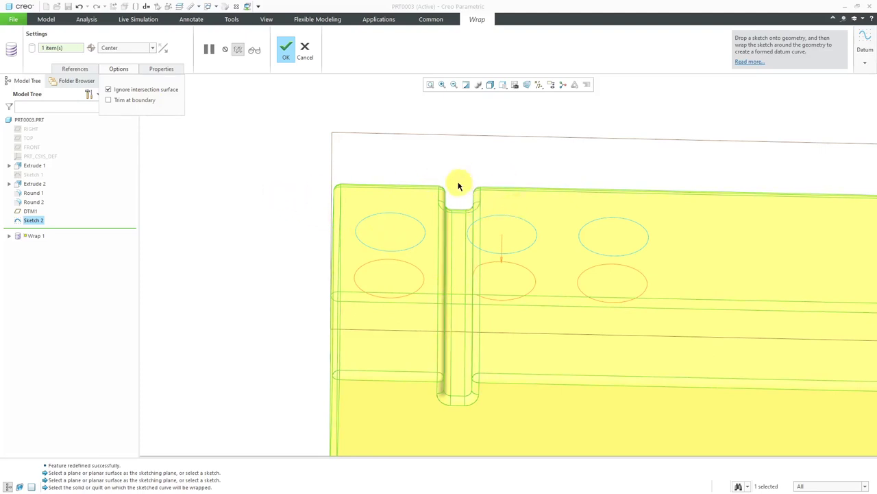
{"action": "middle_click_drag", "start_coordinate": [459, 186], "coordinate": [458, 186]}
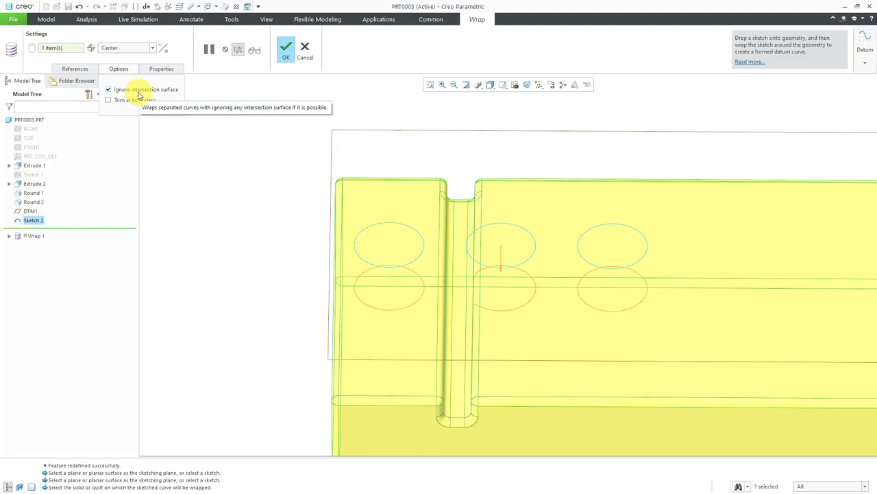
Toggle Ignore intersection surface off and back on, comparing the circles' preview on the block
{"action": "left_click", "coordinate": [137, 89]}
{"action": "middle_click_drag", "start_coordinate": [469, 288], "coordinate": [466, 221]}
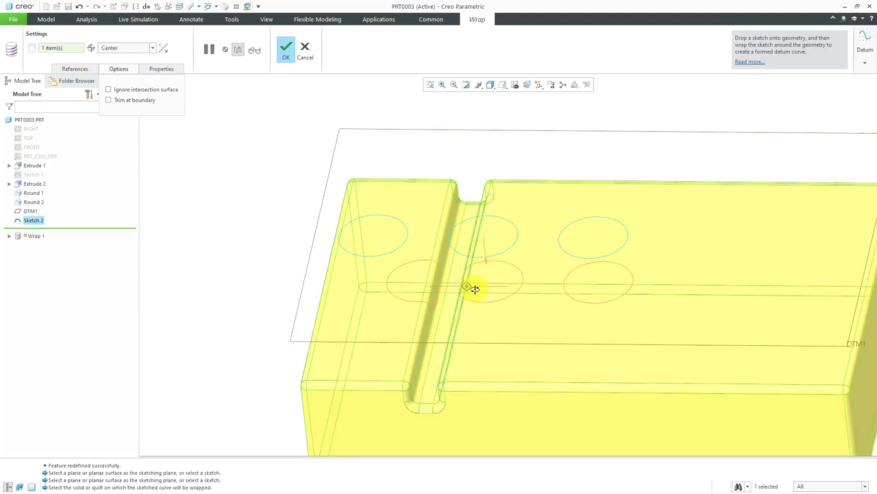
{"action": "middle_click_drag", "start_coordinate": [473, 288], "coordinate": [484, 294]}
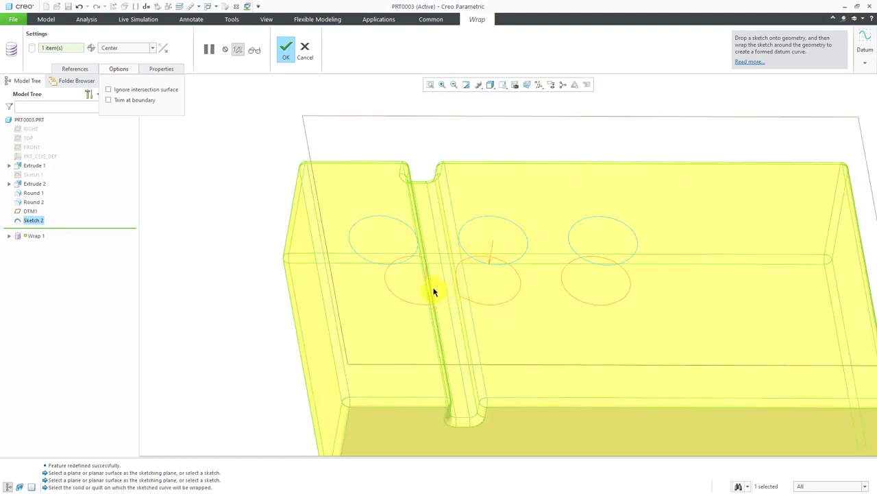
{"action": "middle_click_drag", "start_coordinate": [409, 276], "coordinate": [411, 270]}
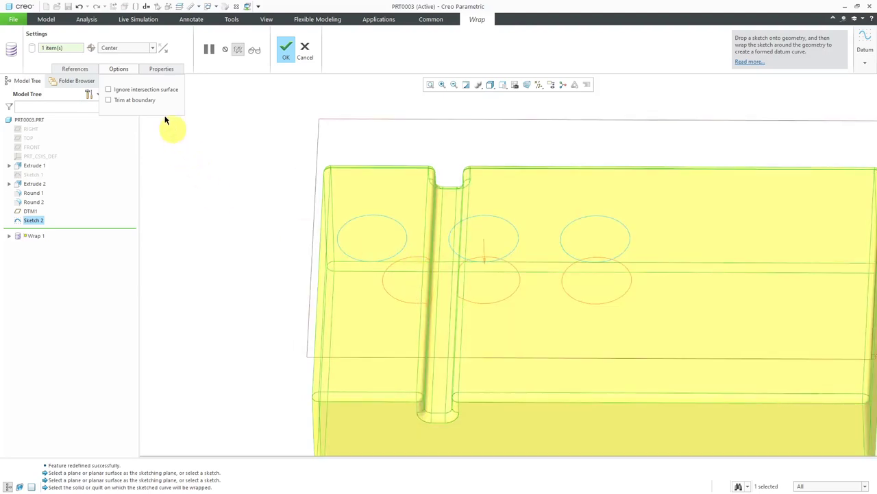
{"action": "left_click", "coordinate": [142, 89]}
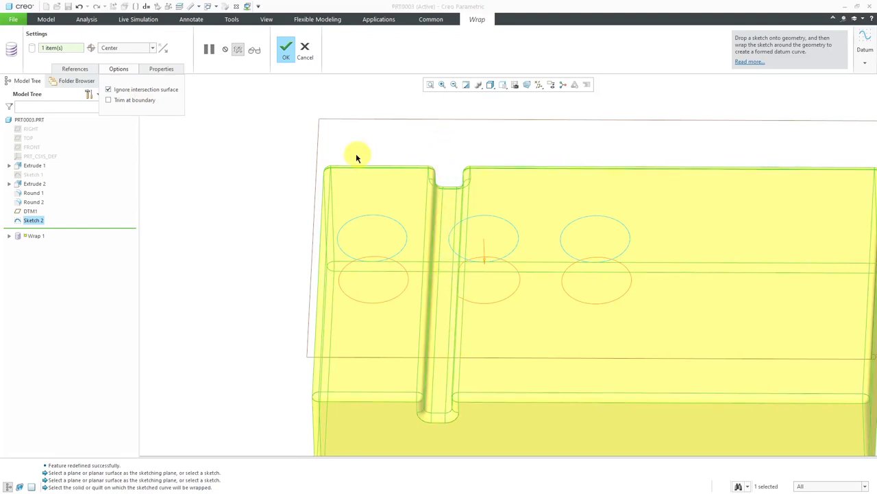
Switch the wrap origin to Sketcher CSYS and turn off Ignore intersection surface to compare
{"action": "left_click", "coordinate": [136, 48]}
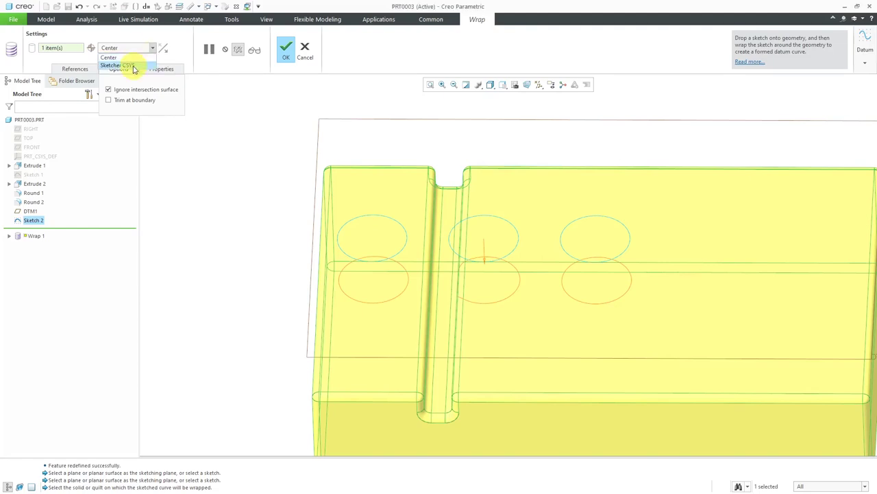
{"action": "left_click", "coordinate": [128, 65]}
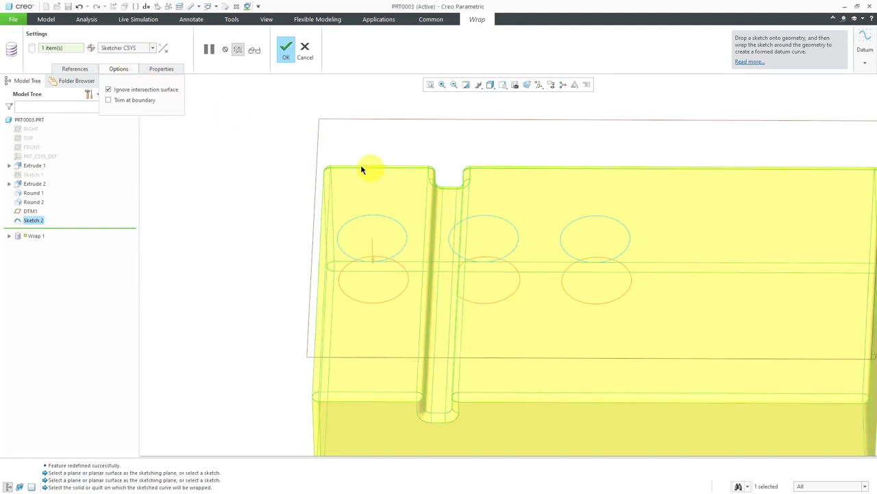
{"action": "left_click", "coordinate": [140, 91]}
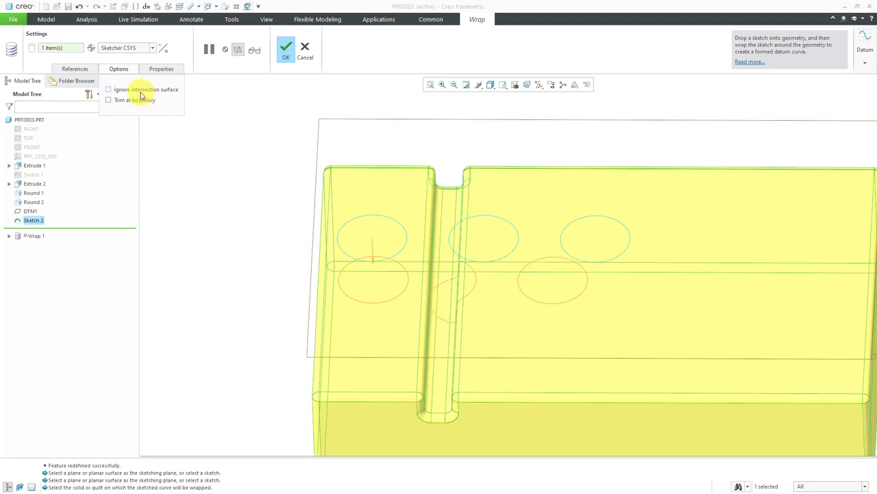
{"action": "mouse_move", "coordinate": [408, 227]}
{"action": "middle_mouse_down"}
{"action": "mouse_move", "coordinate": [396, 217]}
{"action": "mouse_move", "coordinate": [382, 240]}
{"action": "middle_mouse_up"}
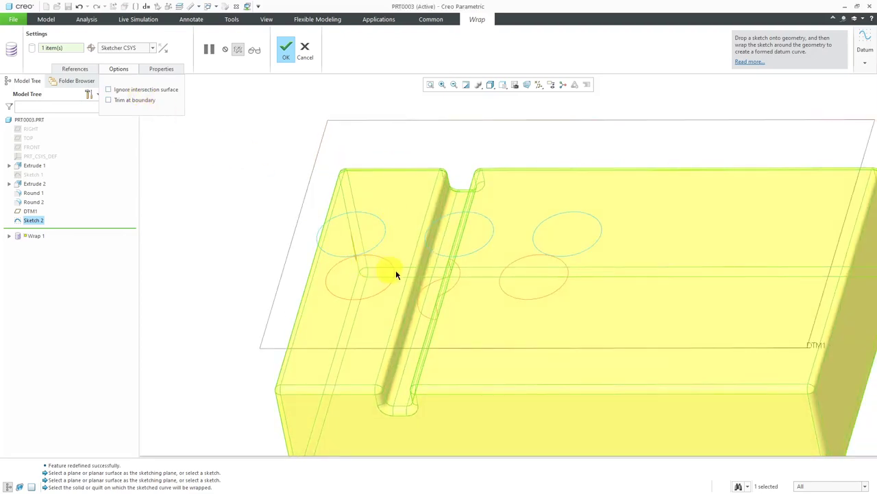
{"action": "mouse_move", "coordinate": [408, 281]}
{"action": "middle_mouse_down"}
{"action": "mouse_move", "coordinate": [438, 298]}
{"action": "mouse_move", "coordinate": [425, 295]}
{"action": "mouse_move", "coordinate": [449, 282]}
{"action": "middle_mouse_up"}
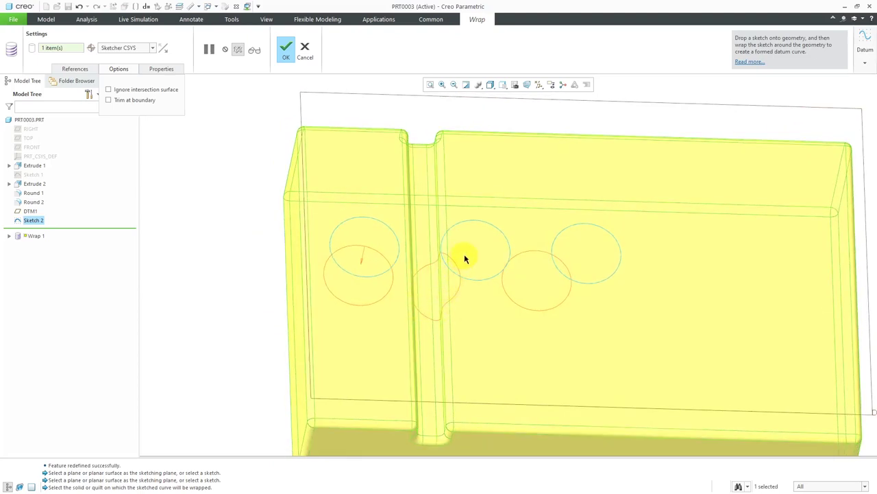
{"action": "middle_click_drag", "start_coordinate": [587, 275], "coordinate": [521, 271]}
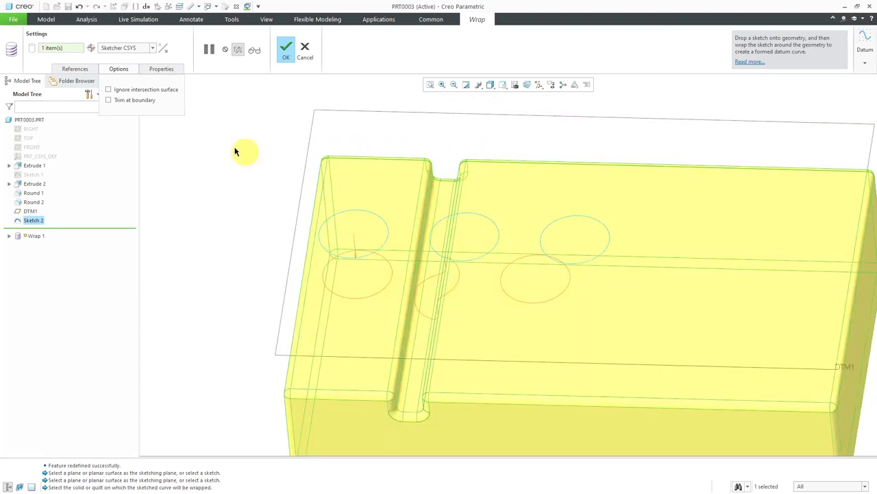
Toggle Ignore intersection surface a few more times, leaving it enabled
{"action": "left_click", "coordinate": [147, 94]}
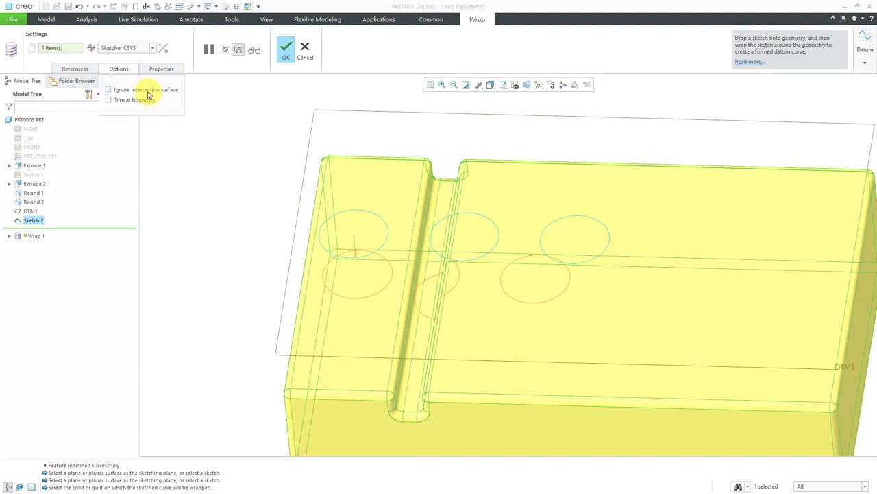
{"action": "mouse_move", "coordinate": [443, 241]}
{"action": "middle_mouse_down"}
{"action": "mouse_move", "coordinate": [451, 221]}
{"action": "mouse_move", "coordinate": [458, 224]}
{"action": "middle_mouse_up"}
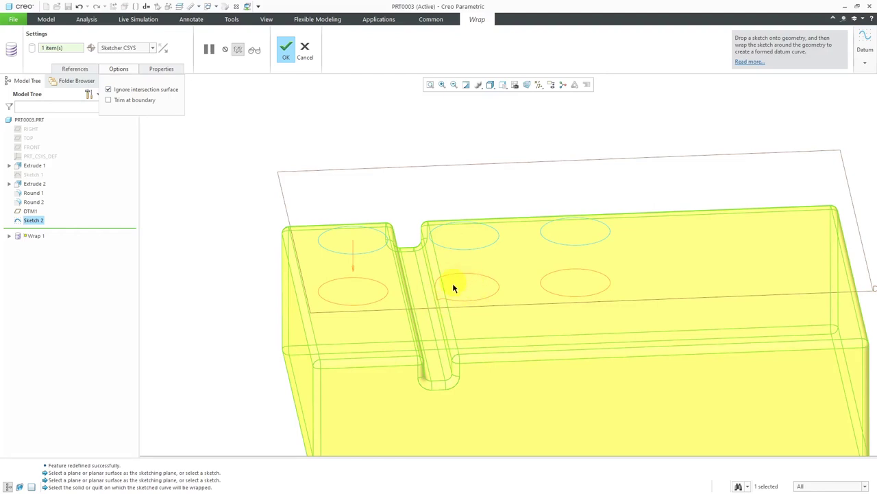
{"action": "mouse_move", "coordinate": [487, 290]}
{"action": "middle_mouse_down"}
{"action": "mouse_move", "coordinate": [472, 294]}
{"action": "mouse_move", "coordinate": [480, 296]}
{"action": "middle_mouse_up"}
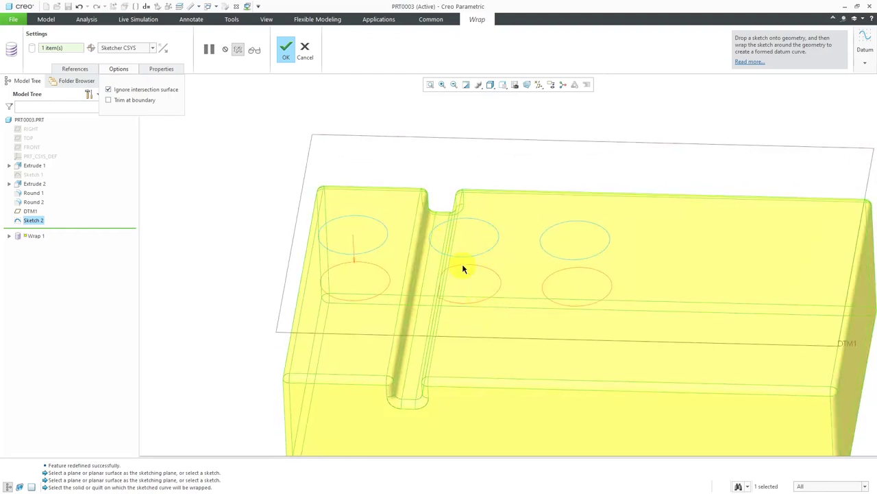
{"action": "left_click", "coordinate": [127, 92]}
{"action": "left_click", "coordinate": [108, 90]}
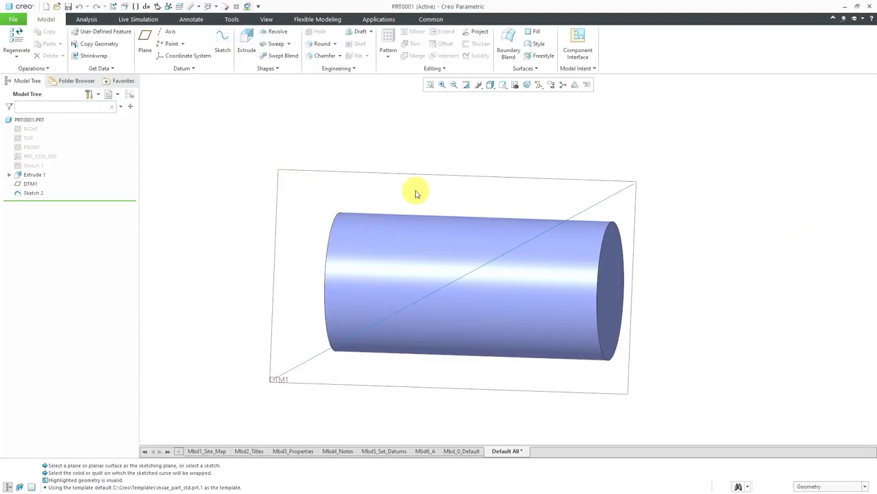
Select the cylinder's diagonal Sketch 2 line and start a Wrap feature on PRT0001
{"action": "mouse_move", "coordinate": [416, 190]}
{"action": "middle_mouse_down"}
{"action": "mouse_move", "coordinate": [421, 217]}
{"action": "mouse_move", "coordinate": [406, 204]}
{"action": "mouse_move", "coordinate": [414, 200]}
{"action": "middle_mouse_up"}
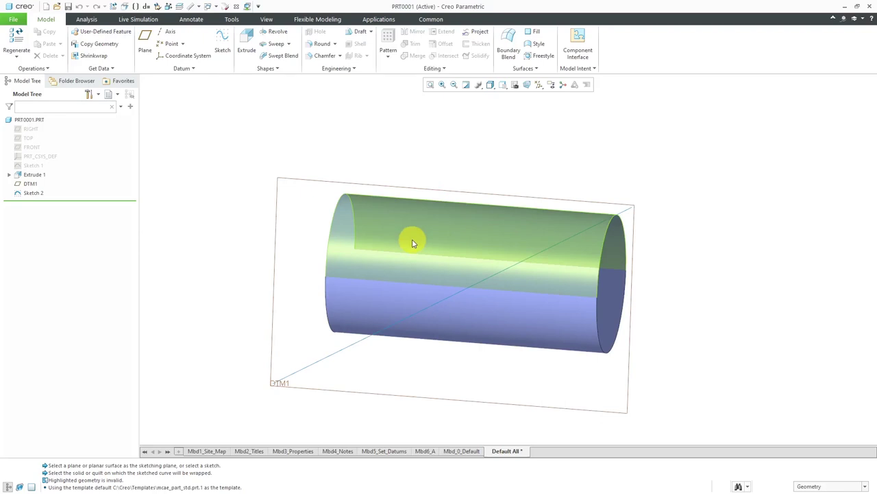
{"action": "middle_click_drag", "start_coordinate": [407, 206], "coordinate": [478, 188]}
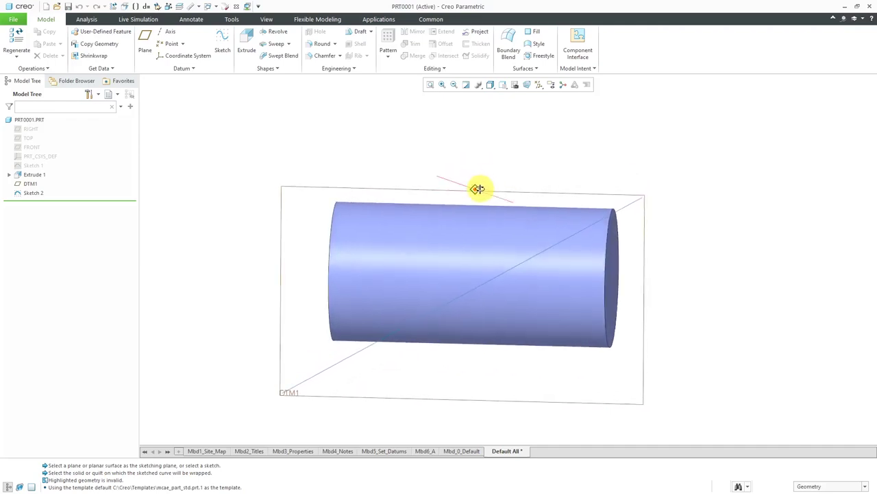
{"action": "left_click", "coordinate": [352, 359]}
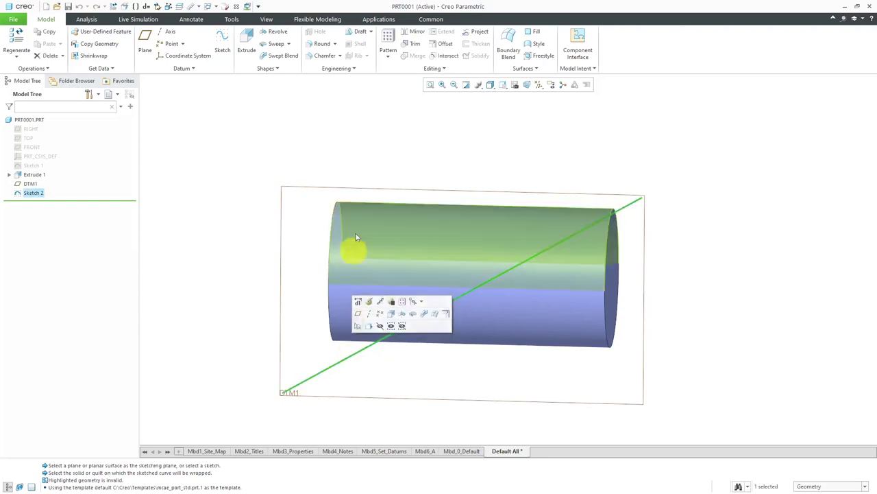
{"action": "left_click", "coordinate": [425, 69]}
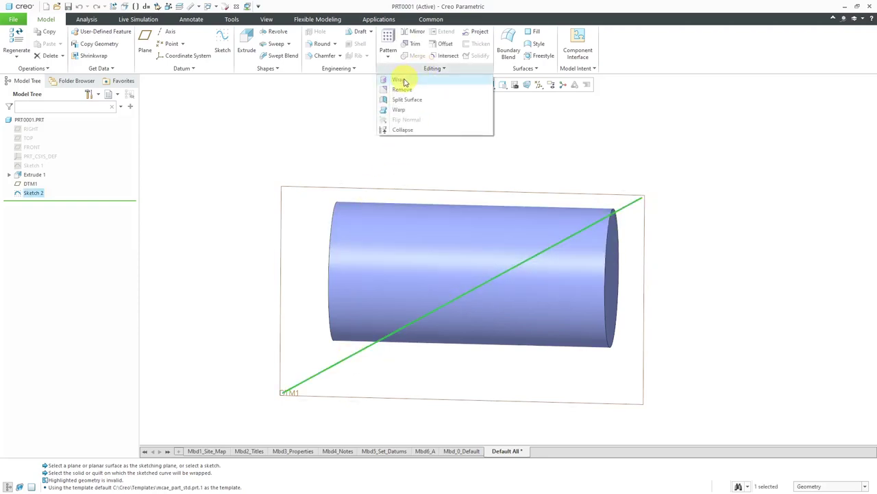
{"action": "left_click", "coordinate": [405, 83]}
{"action": "mouse_move", "coordinate": [485, 155]}
{"action": "middle_mouse_down"}
{"action": "mouse_move", "coordinate": [470, 153]}
{"action": "mouse_move", "coordinate": [484, 171]}
{"action": "middle_mouse_up"}
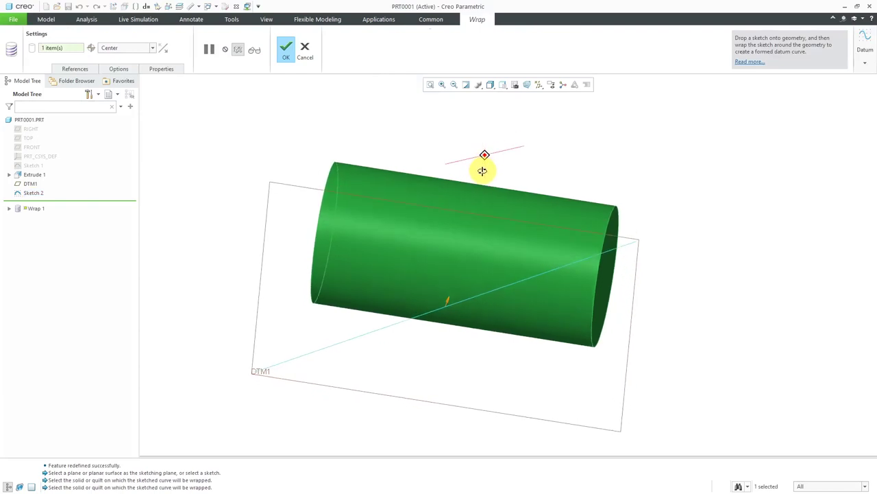
Pick the cylinder as the wrap surface and keep the origin at Center
{"action": "left_click", "coordinate": [447, 308]}
{"action": "left_click", "coordinate": [139, 49]}
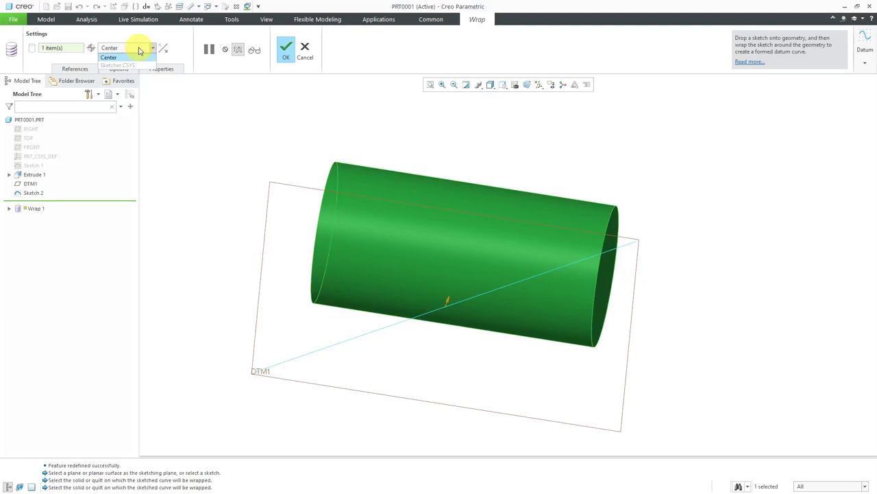
{"action": "left_click", "coordinate": [140, 49]}
{"action": "mouse_move", "coordinate": [373, 251]}
{"action": "middle_mouse_down"}
{"action": "mouse_move", "coordinate": [349, 236]}
{"action": "mouse_move", "coordinate": [386, 241]}
{"action": "mouse_move", "coordinate": [369, 246]}
{"action": "middle_mouse_up"}
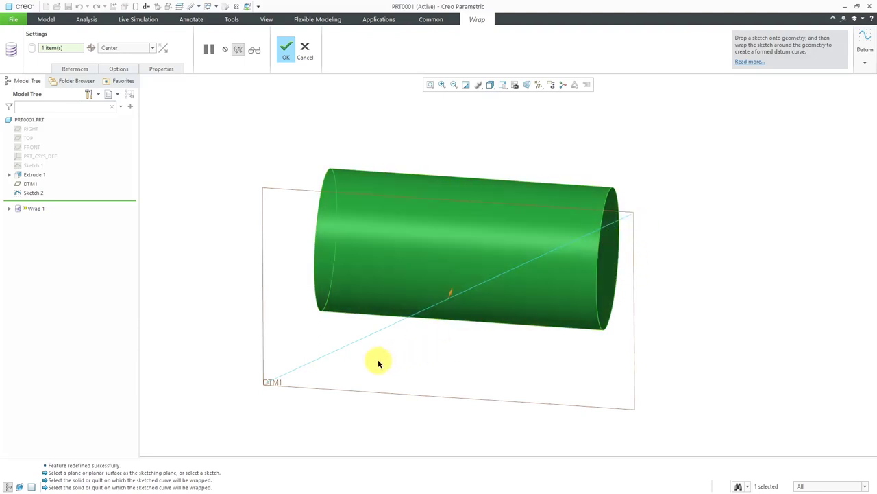
Enable Trim at boundary in the wrap Options and check the curved preview
{"action": "left_click", "coordinate": [118, 69]}
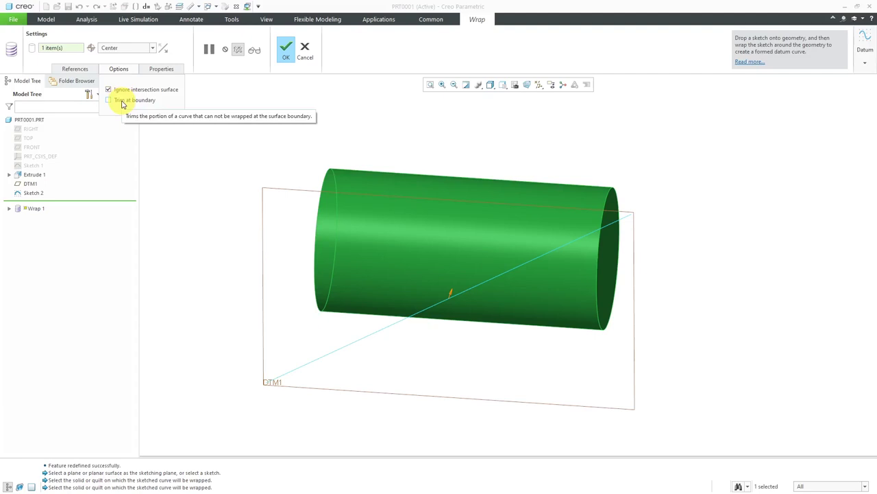
{"action": "left_click", "coordinate": [123, 103]}
{"action": "middle_click_drag", "start_coordinate": [493, 251], "coordinate": [446, 295]}
{"action": "middle_click_drag", "start_coordinate": [299, 345], "coordinate": [317, 319]}
Complete Wrap 1, then select Wrap 1 and Sketch 2 in the Model Tree
{"action": "left_click", "coordinate": [286, 48]}
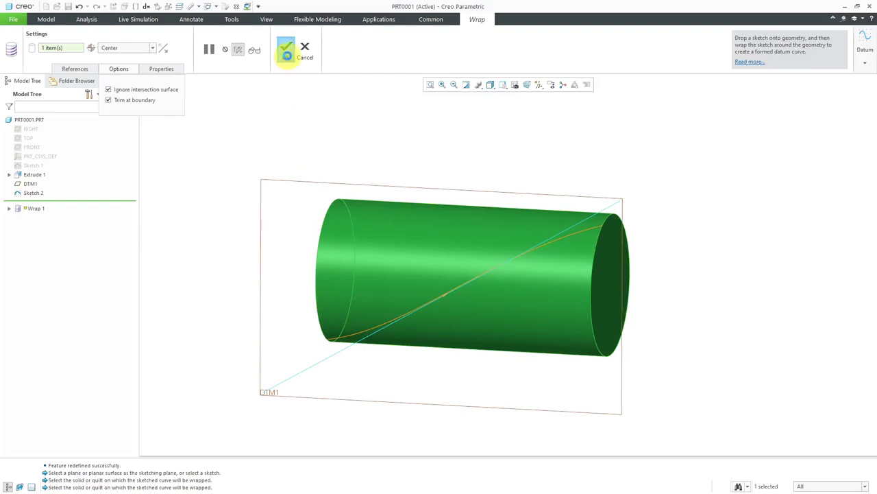
{"action": "left_click", "coordinate": [349, 122]}
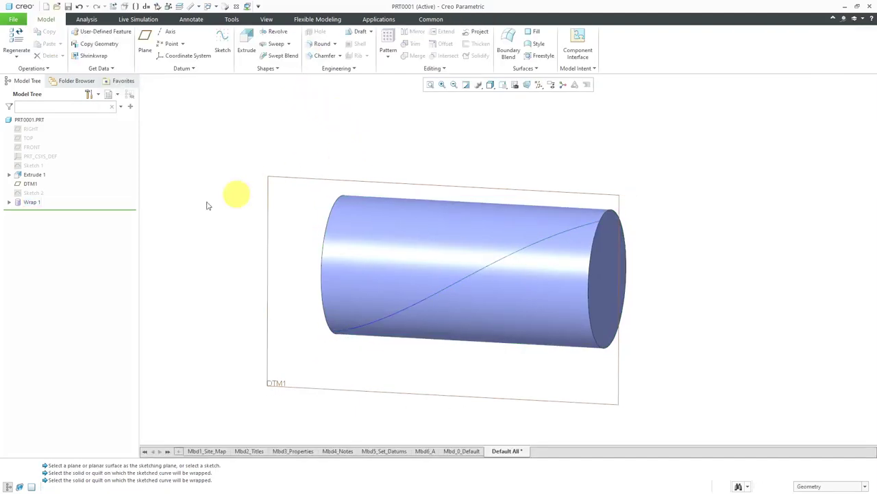
{"action": "left_click", "coordinate": [31, 202]}
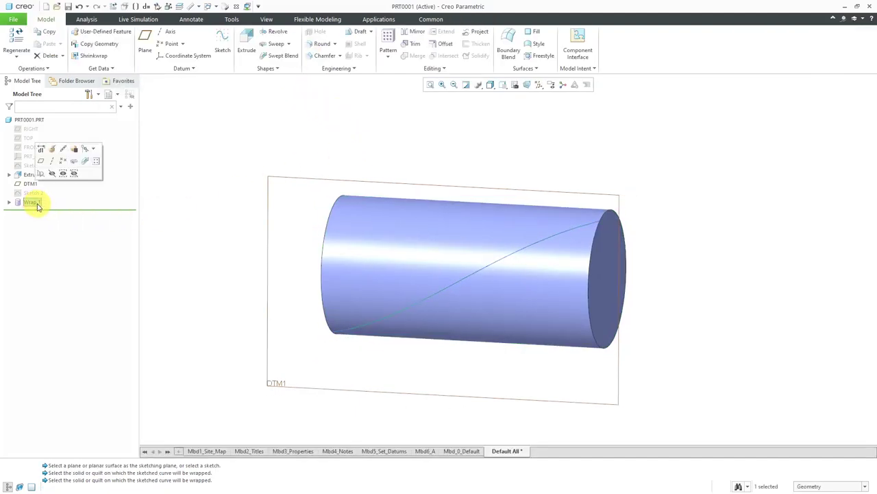
{"action": "left_click", "coordinate": [199, 166]}
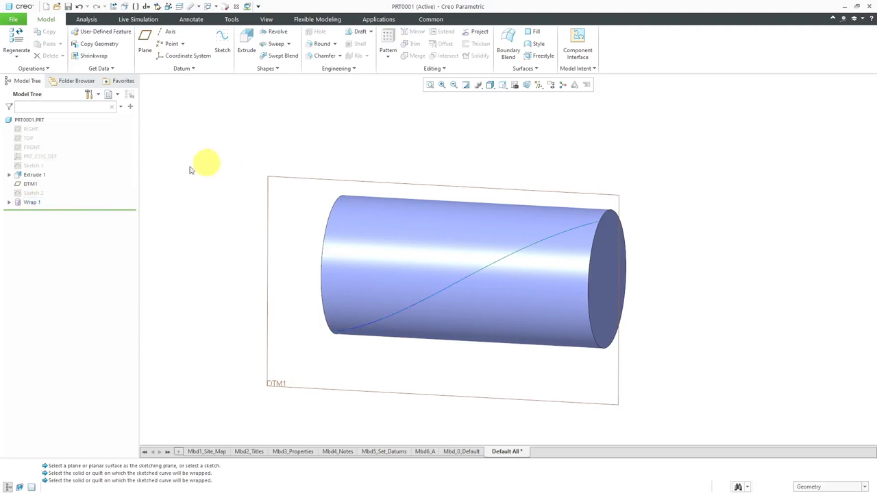
{"action": "left_click", "coordinate": [39, 196]}
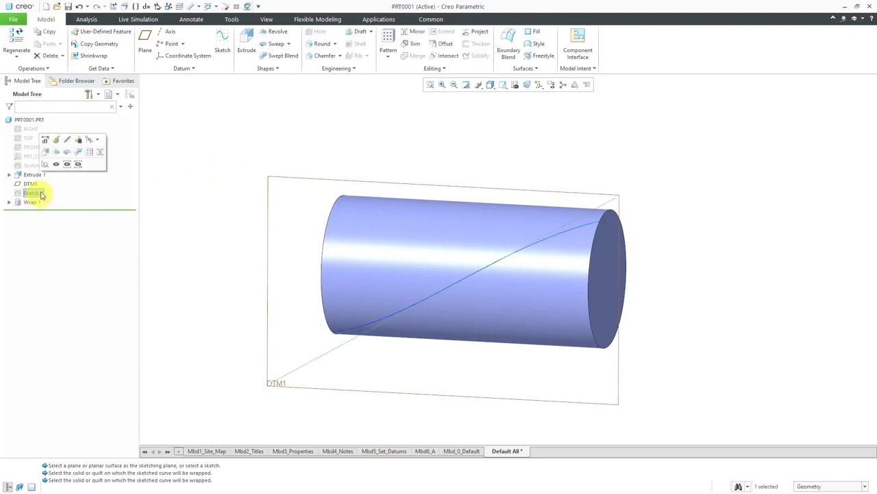
{"action": "left_click", "coordinate": [314, 150]}
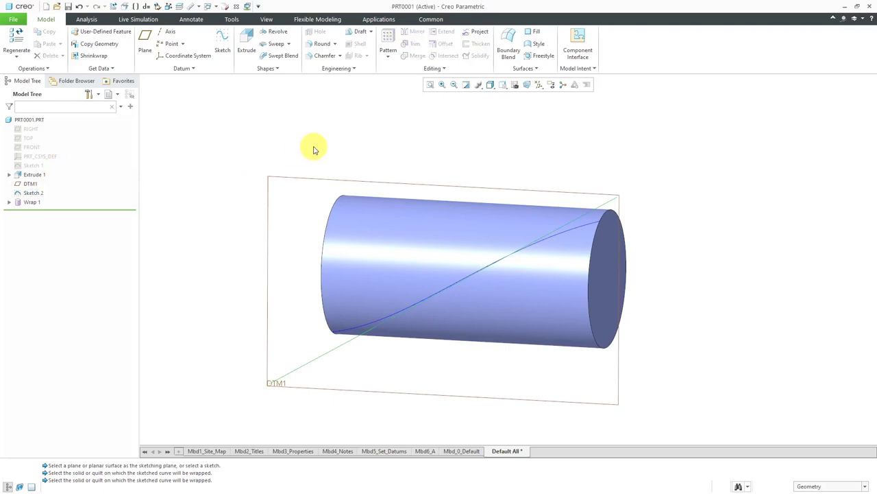
{"action": "mouse_move", "coordinate": [366, 157]}
{"action": "middle_mouse_down"}
{"action": "mouse_move", "coordinate": [392, 164]}
{"action": "mouse_move", "coordinate": [386, 180]}
{"action": "mouse_move", "coordinate": [382, 154]}
{"action": "mouse_move", "coordinate": [402, 155]}
{"action": "middle_mouse_up"}
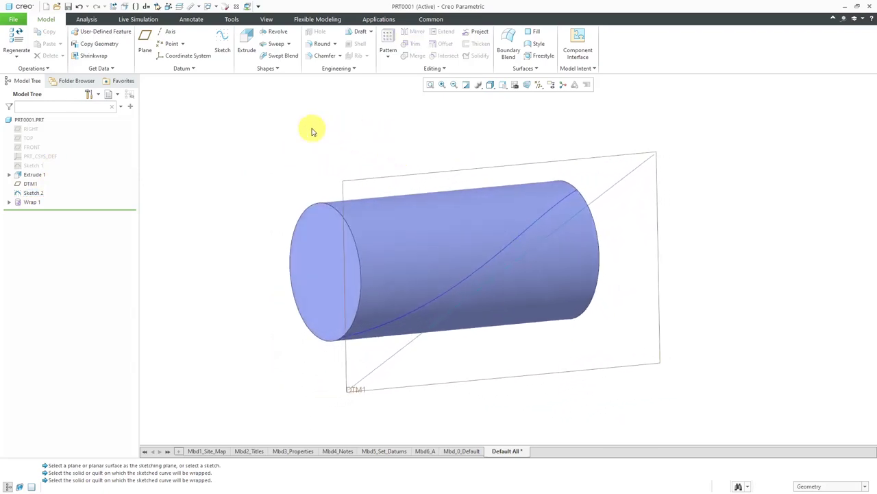